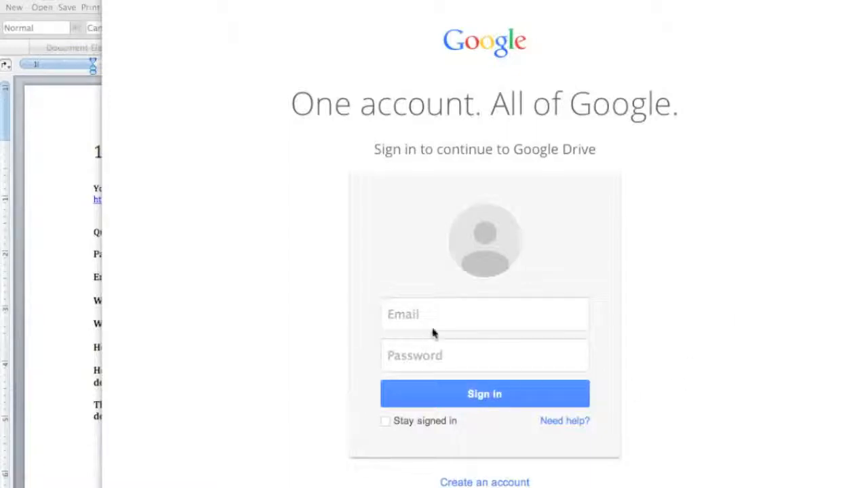
# Step: Sign in to Google Drive with the account's e-mail address and password
pyautogui.click(447, 319)
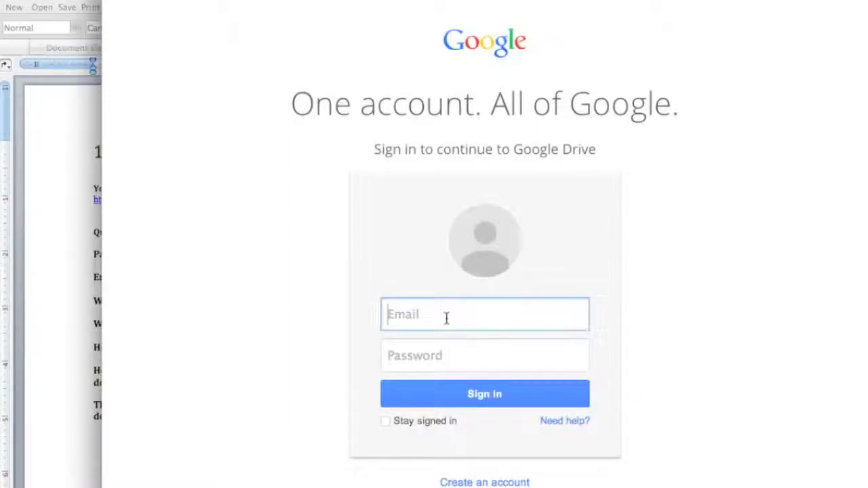
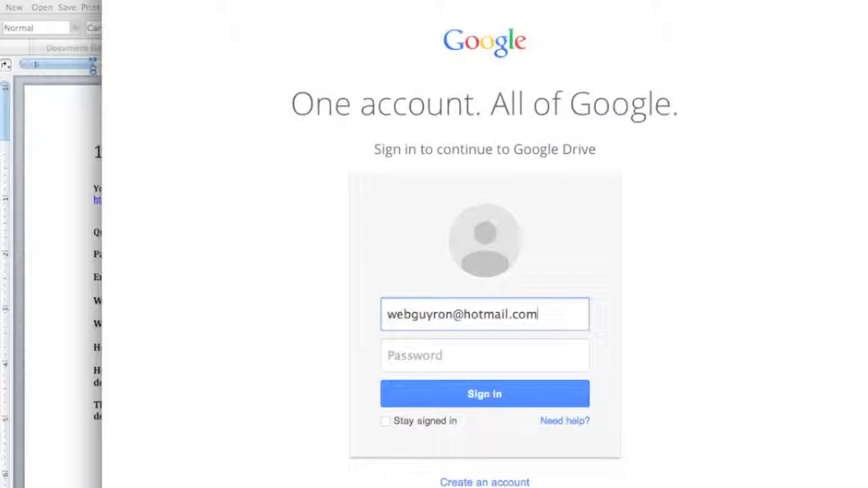
pyautogui.press('Tab')
pyautogui.write('••••••')
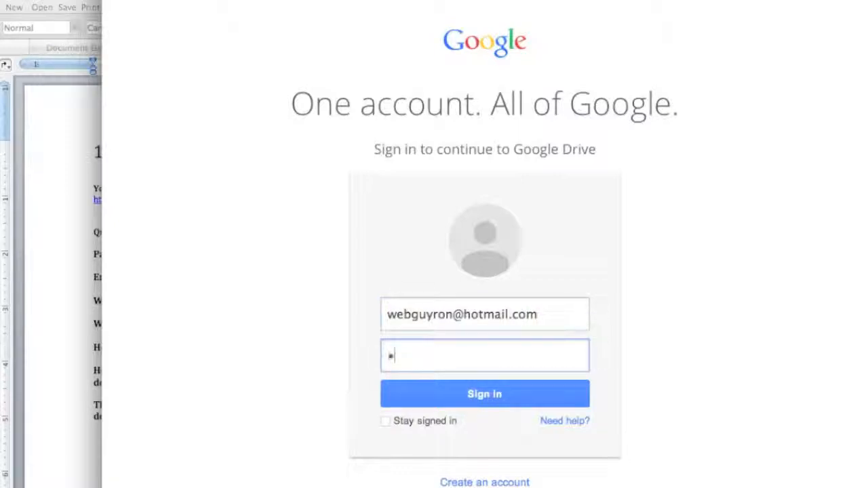
pyautogui.write('••')
pyautogui.click(488, 401)
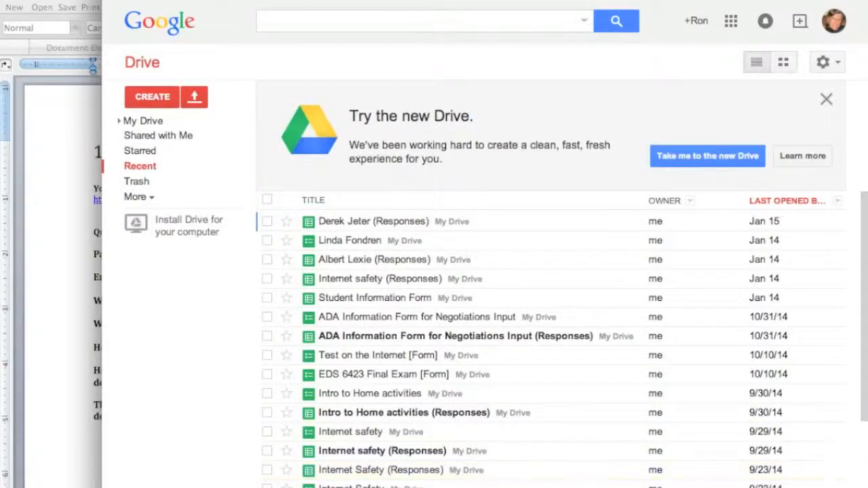
# Step: Review the project outline in the Word document, and create a new form in Google Drive
pyautogui.click(58, 227)
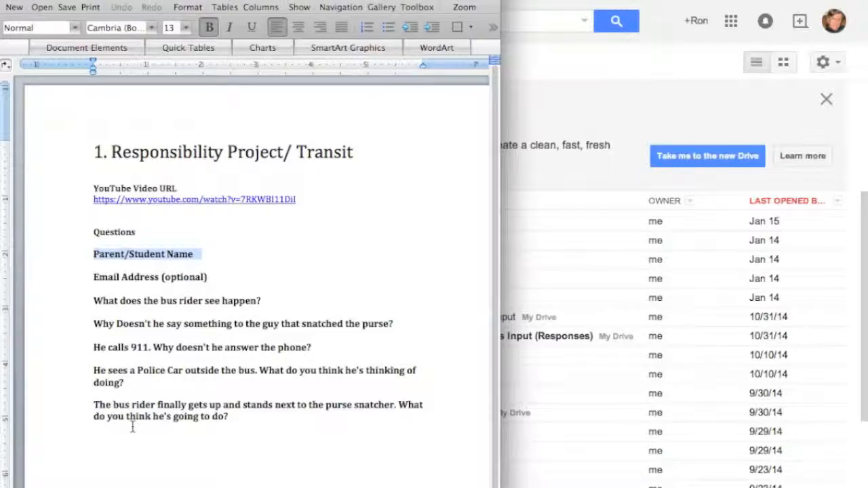
pyautogui.click(592, 95)
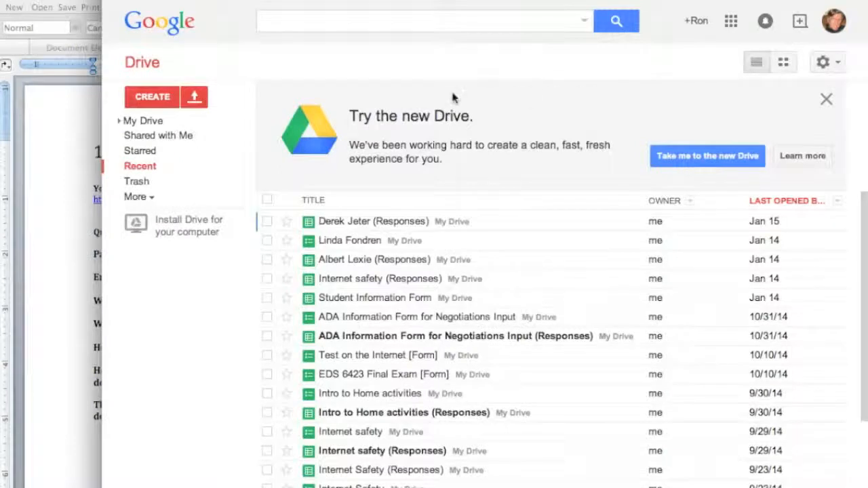
pyautogui.click(159, 96)
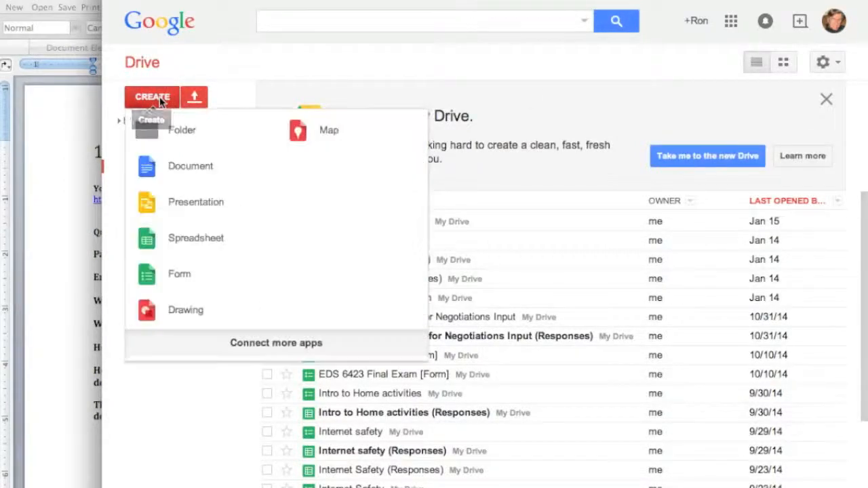
pyautogui.click(181, 275)
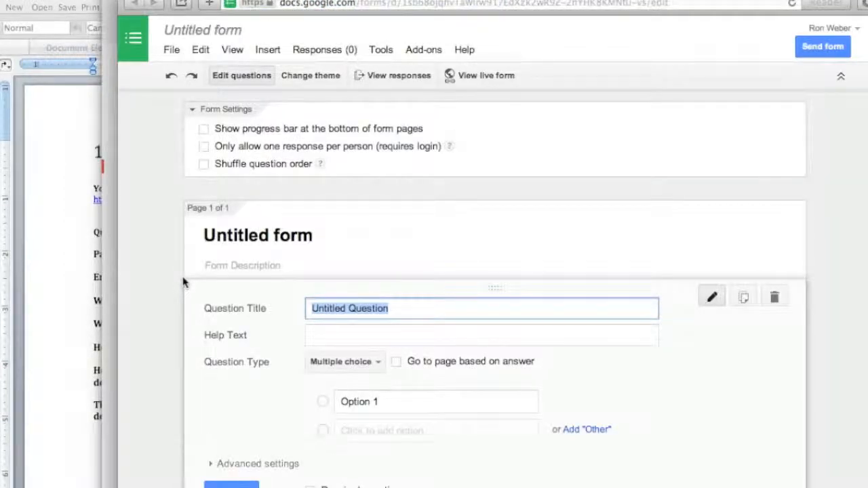
# Step: Replace the form's title with the heading "Responsibility Project/ Transit" copied from the Word document
pyautogui.click(333, 237)
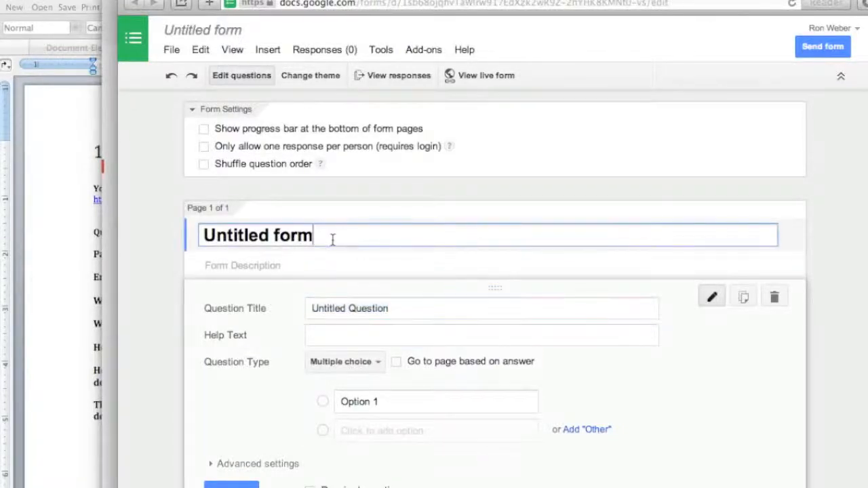
pyautogui.click(43, 192)
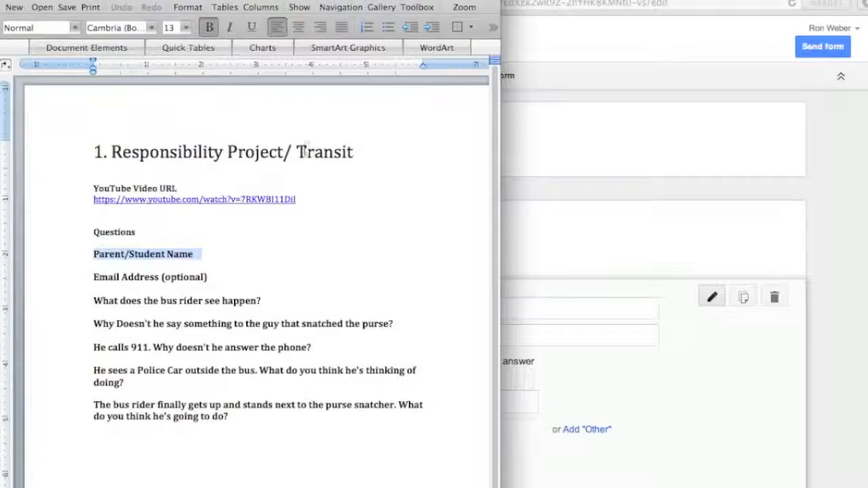
pyautogui.moveTo(355, 152); pyautogui.dragTo(159, 150)
pyautogui.press('super+c')
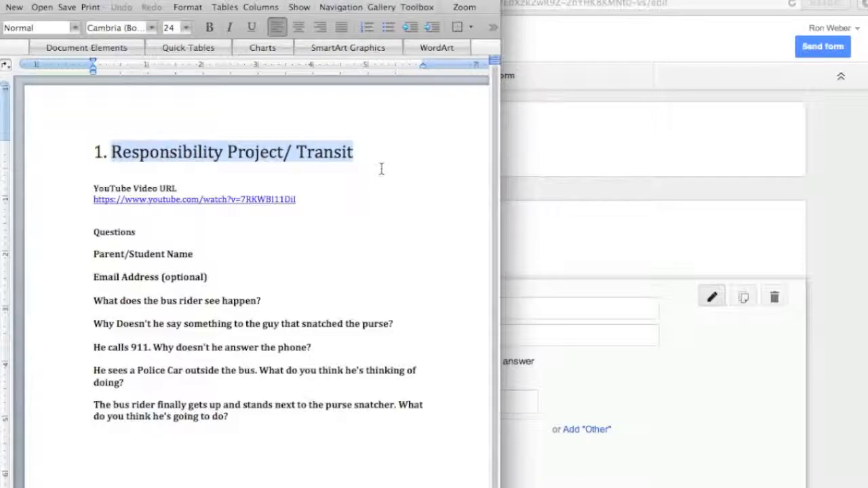
pyautogui.click(582, 241)
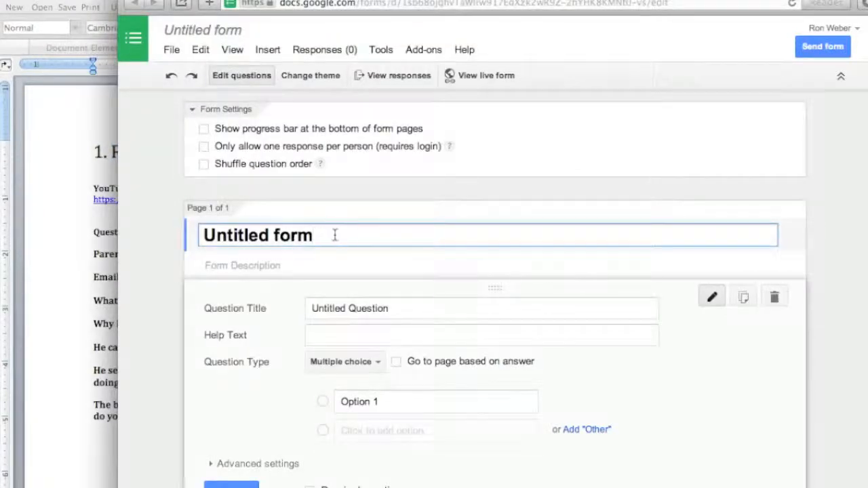
pyautogui.moveTo(335, 235); pyautogui.dragTo(190, 226)
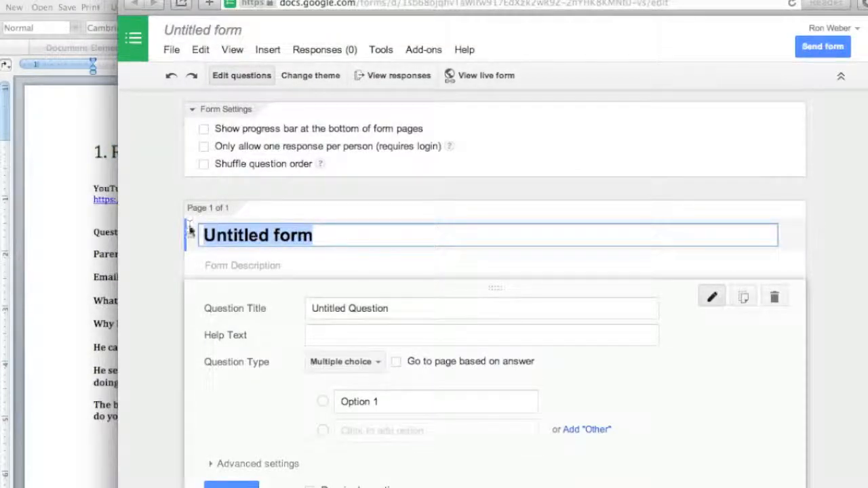
pyautogui.press('super+v')
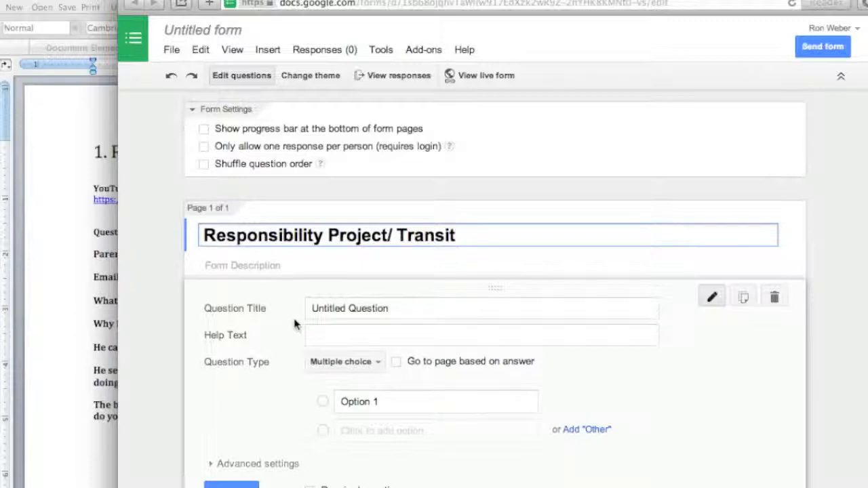
# Step: Set the first question's title to "Parent/Student Name", copied from the Word document
pyautogui.click(68, 232)
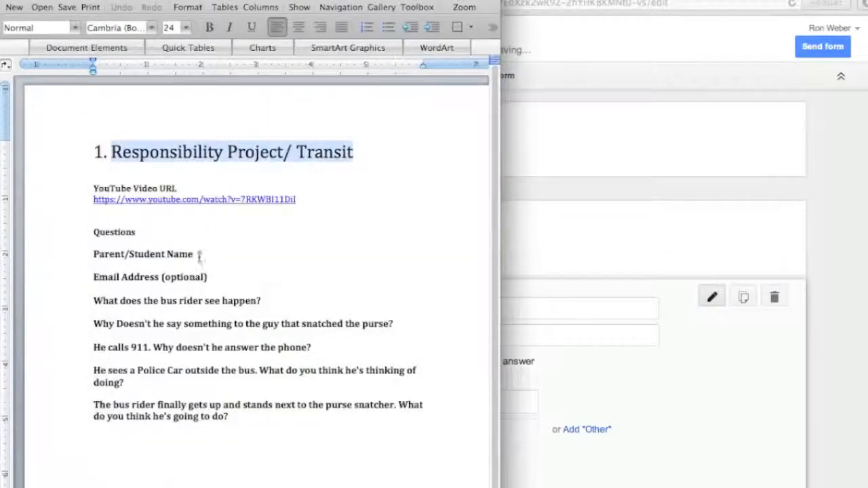
pyautogui.moveTo(194, 254); pyautogui.dragTo(98, 257)
pyautogui.press('super+c')
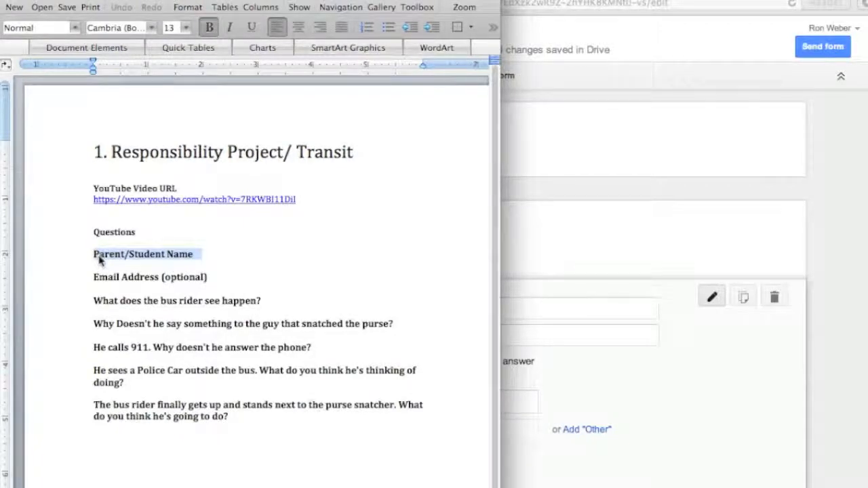
pyautogui.click(577, 376)
pyautogui.moveTo(394, 308); pyautogui.dragTo(304, 307)
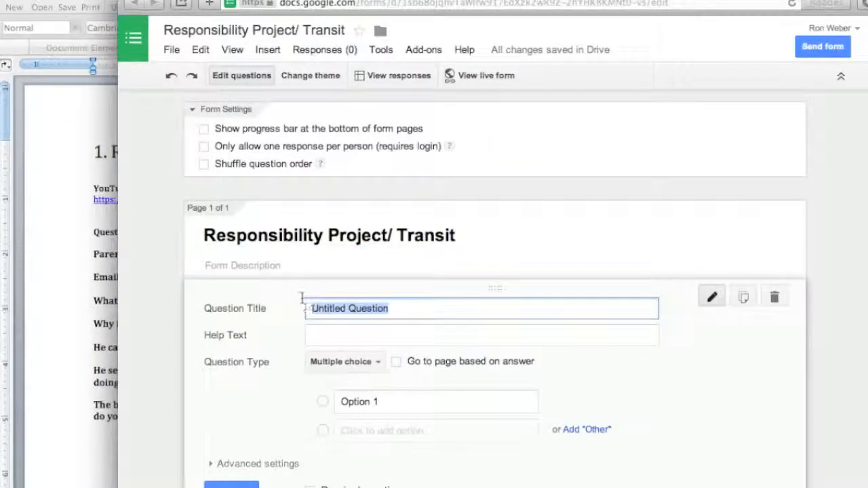
pyautogui.press('super+v')
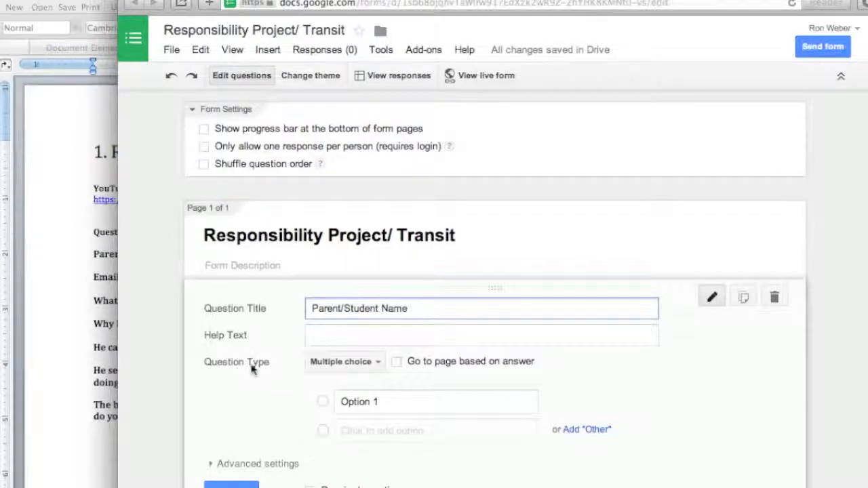
# Step: Make the Parent/Student Name question a required Text question and finish editing it
pyautogui.click(376, 365)
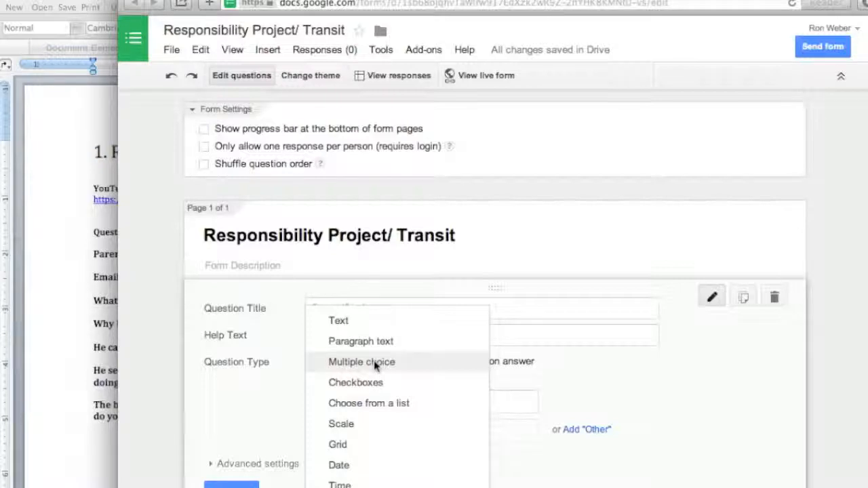
pyautogui.click(359, 324)
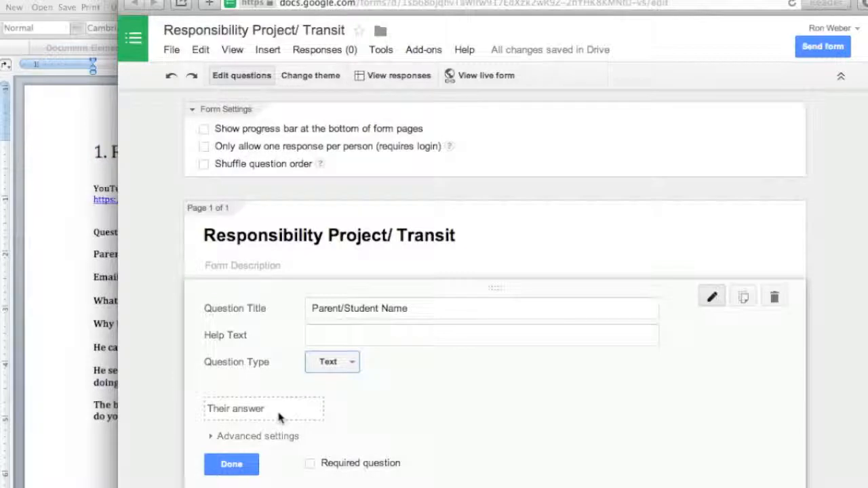
pyautogui.click(311, 465)
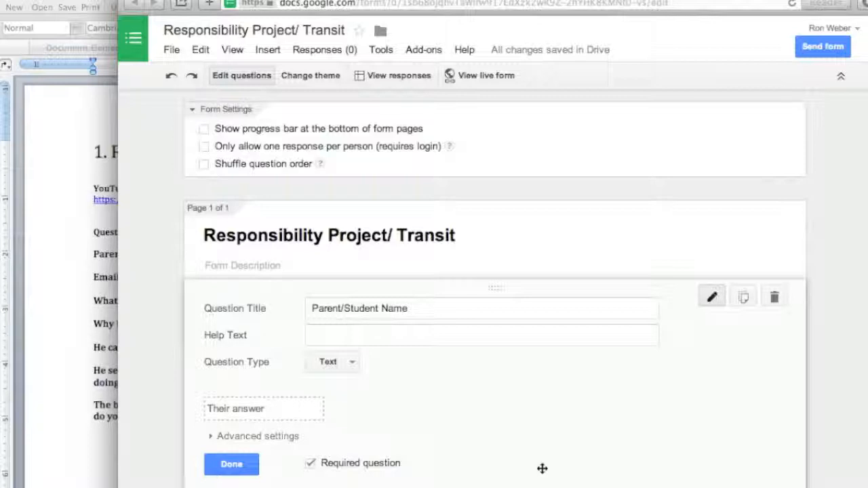
pyautogui.click(232, 465)
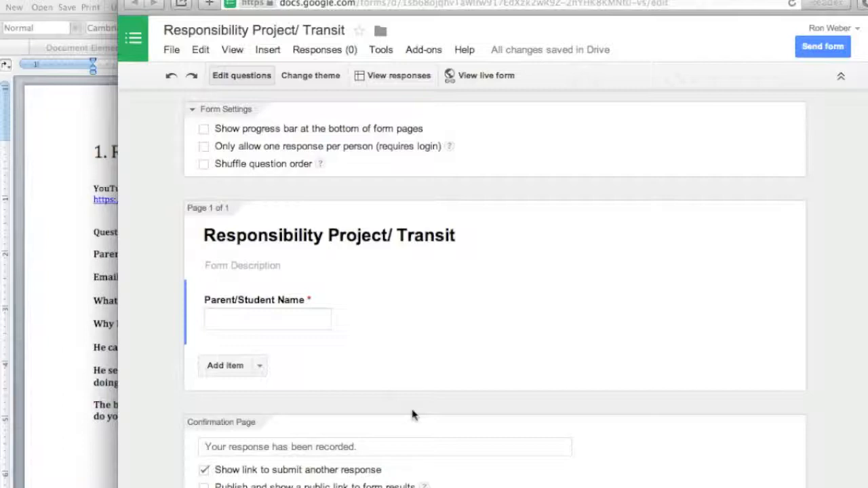
# Step: Insert a video below the name question using the YouTube video URL copied from the Word document
pyautogui.click(260, 367)
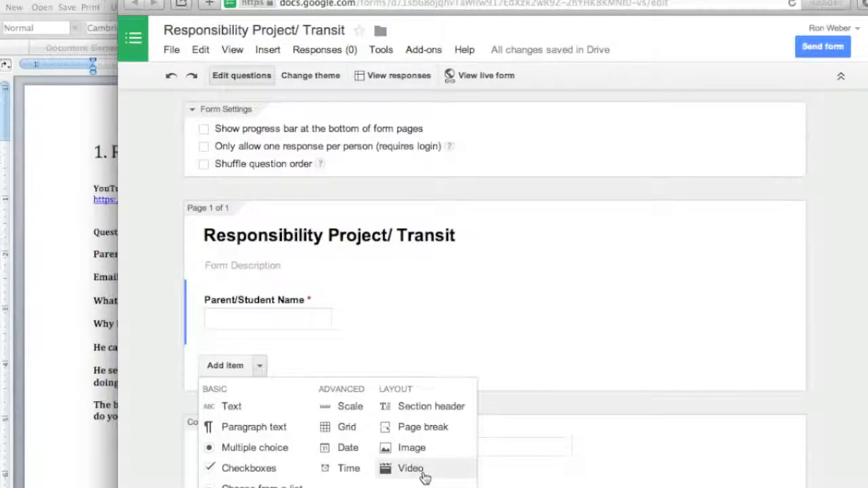
pyautogui.click(410, 469)
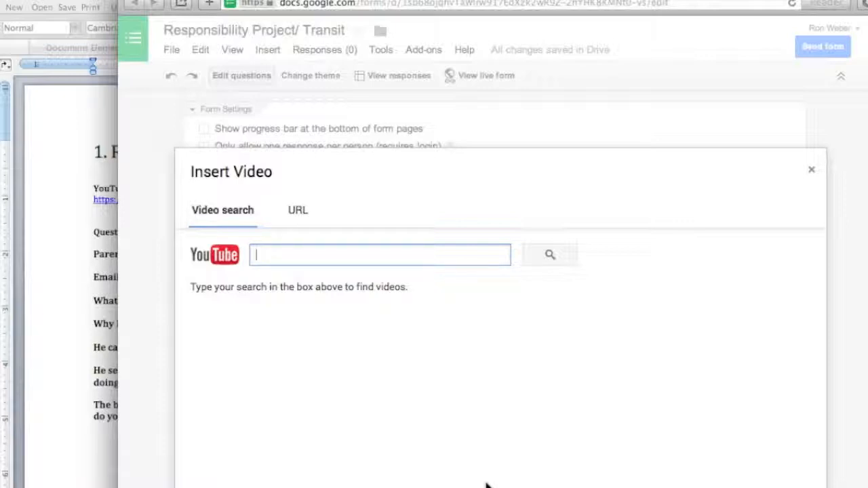
pyautogui.click(61, 222)
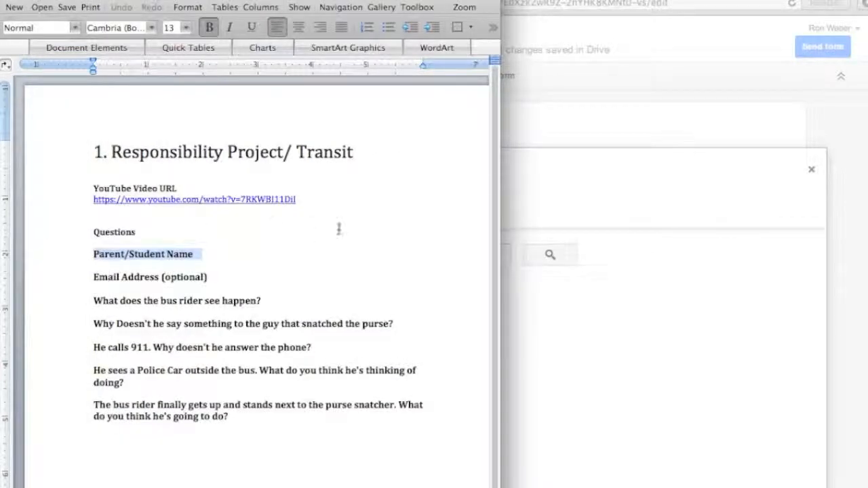
pyautogui.moveTo(302, 200); pyautogui.dragTo(93, 202)
pyautogui.press('super+c')
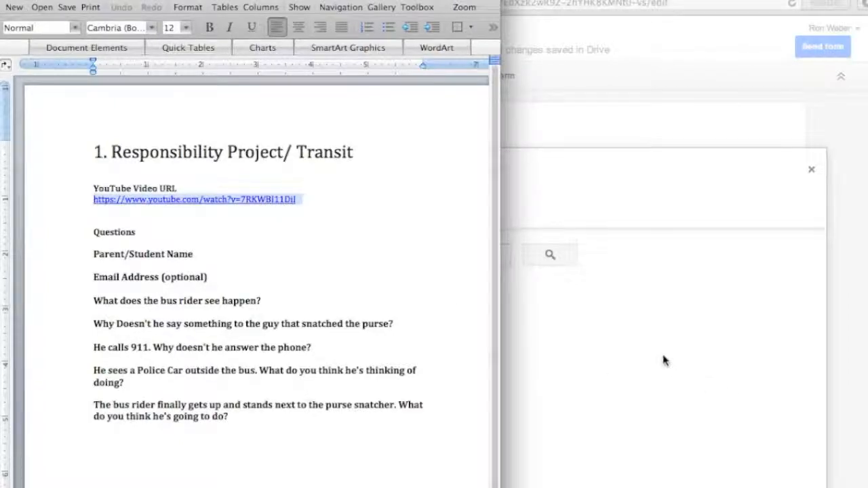
pyautogui.click(602, 366)
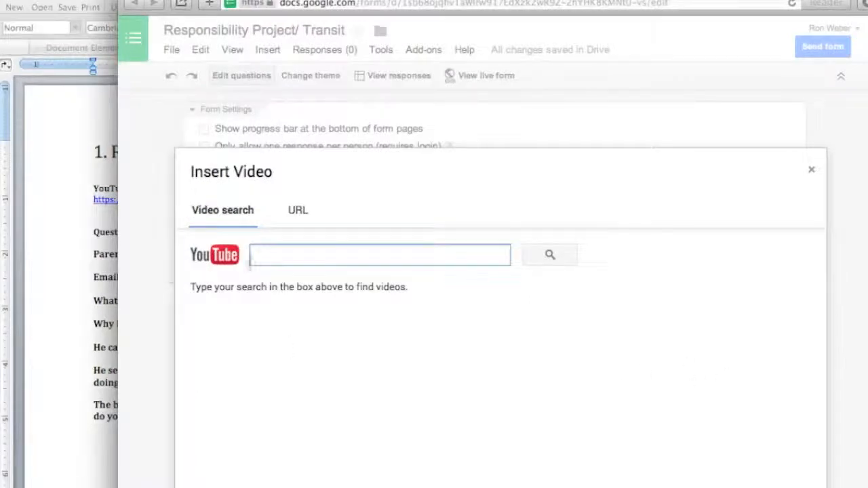
pyautogui.click(300, 211)
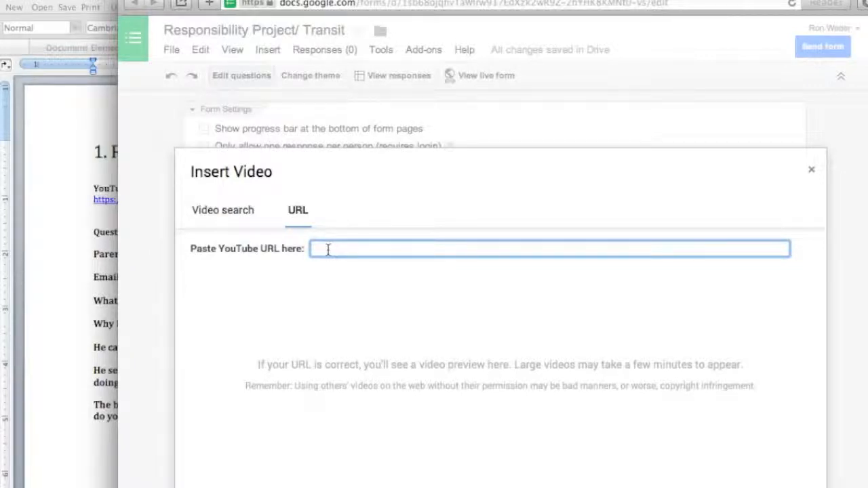
pyautogui.press('super+v')
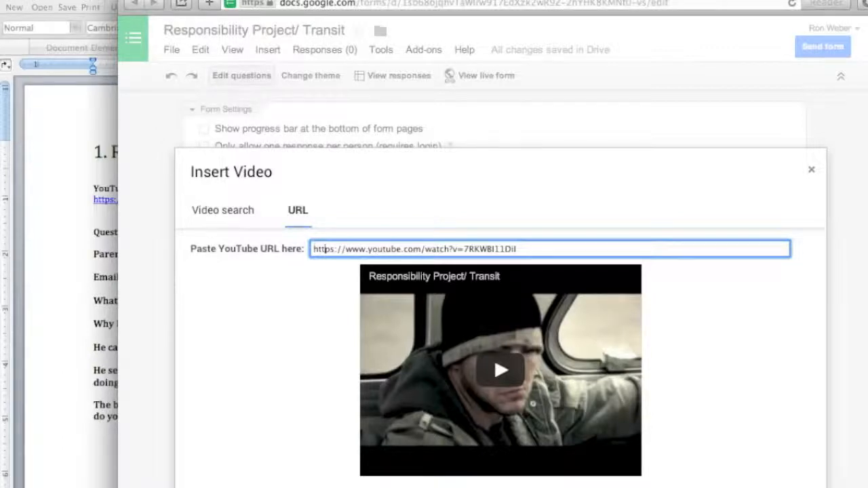
pyautogui.click(213, 487)
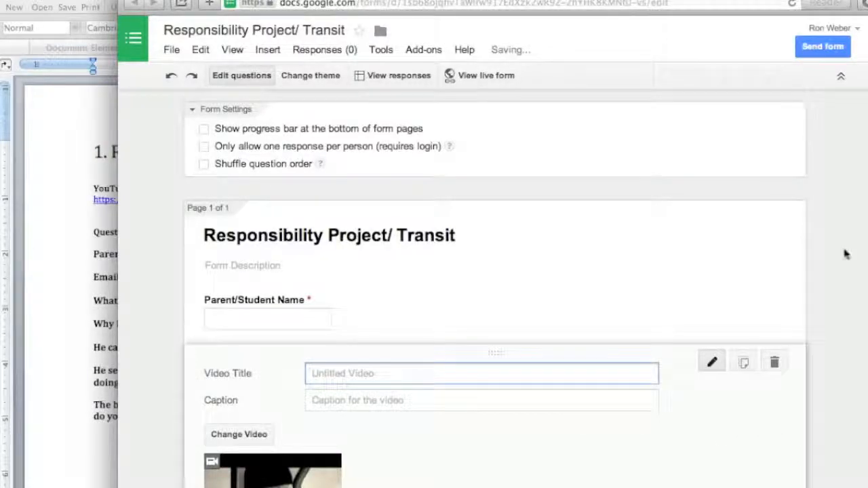
# Step: Centre the inserted video, set its title to "The Bus Ride" and finish editing it
pyautogui.scroll(-1, 852, 256)
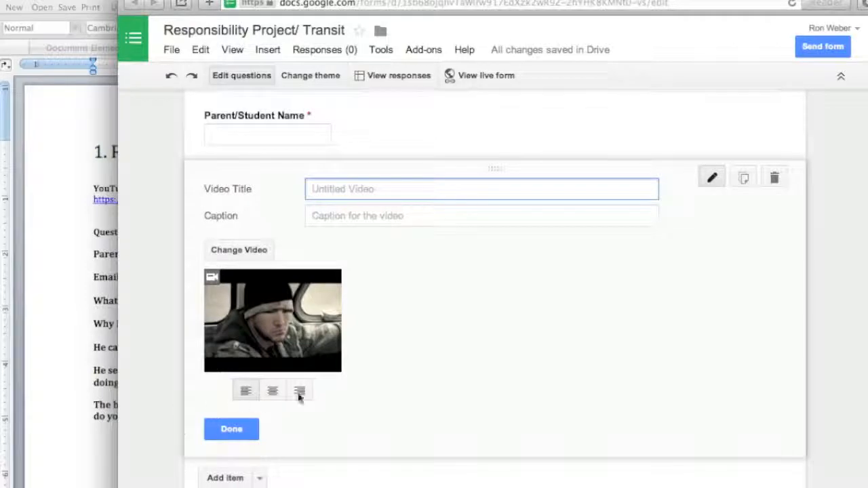
pyautogui.click(272, 391)
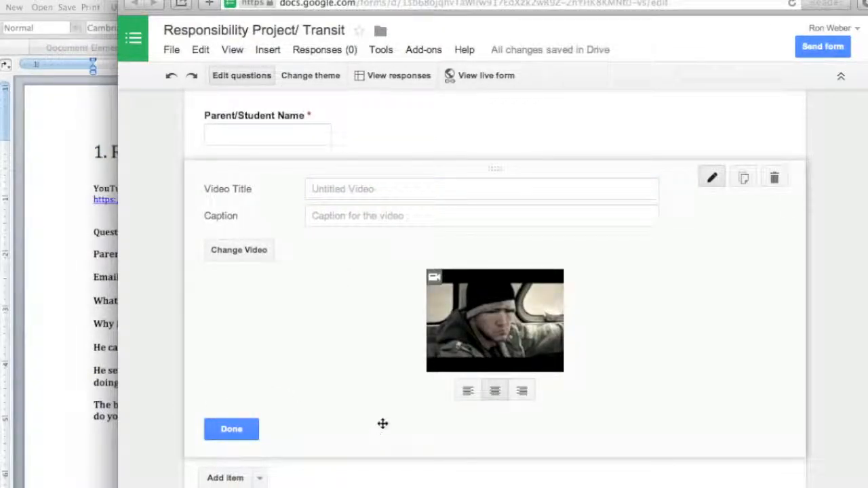
pyautogui.click(391, 189)
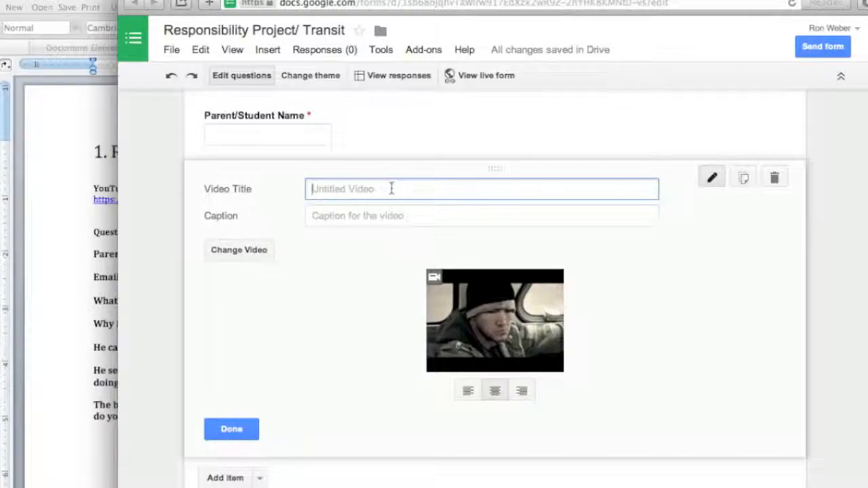
pyautogui.write('Tri')
pyautogui.write('ns')
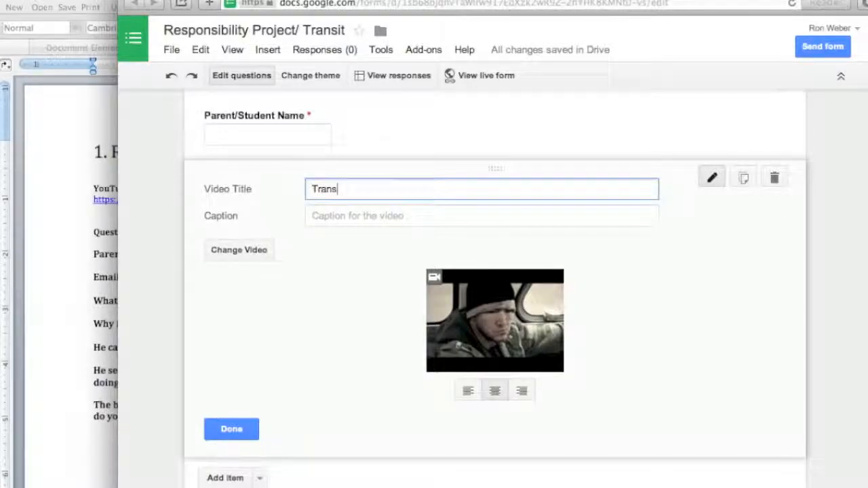
pyautogui.write('it')
pyautogui.press('BackSpace')
pyautogui.press('BackSpace')
pyautogui.press('BackSpace')
pyautogui.press('BackSpace')
pyautogui.press('BackSpace')
pyautogui.press('BackSpace')
pyautogui.write('Thi')
pyautogui.write(' Bus Ride')
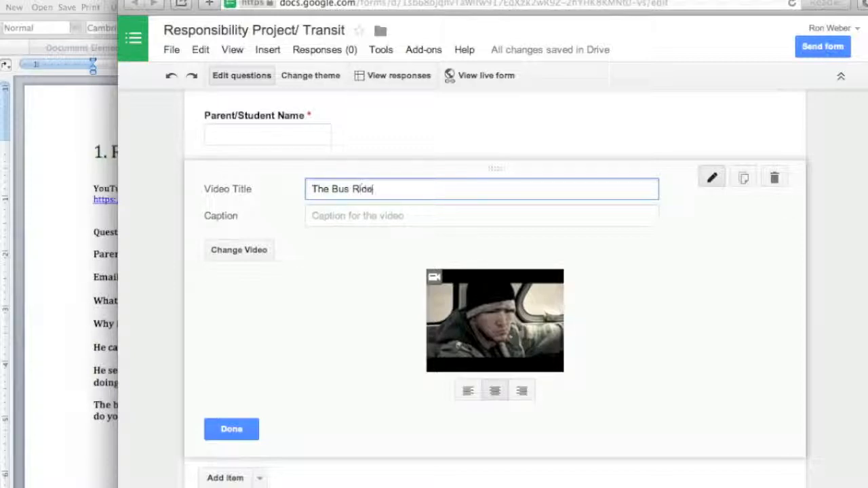
pyautogui.click(236, 432)
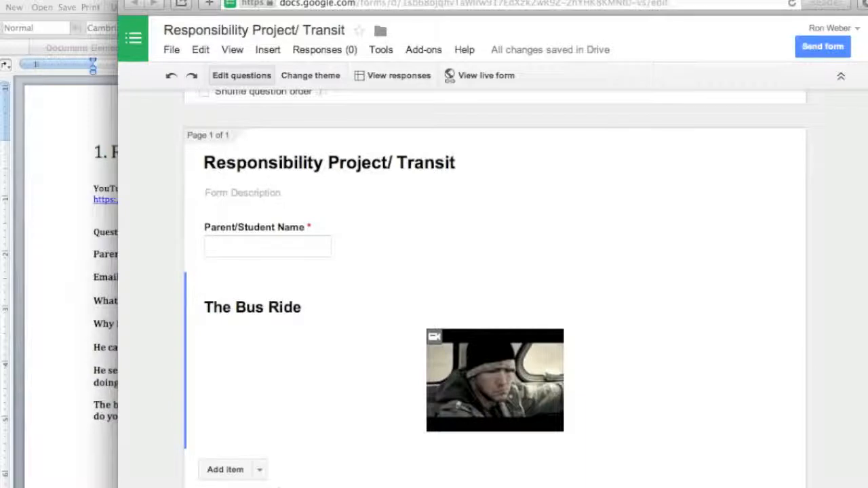
# Step: Add a required Text question below the video titled "What does the bus rider see happen?", copied from the Word document, and finish editing it
pyautogui.click(262, 471)
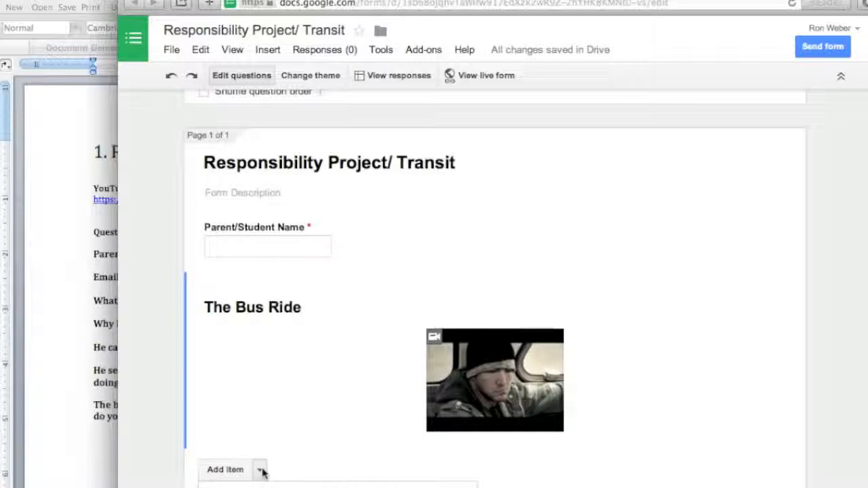
pyautogui.click(255, 487)
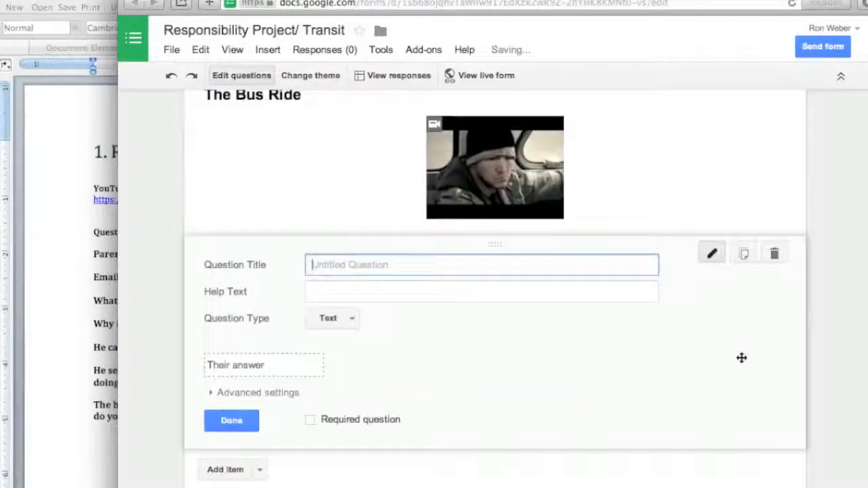
pyautogui.click(52, 295)
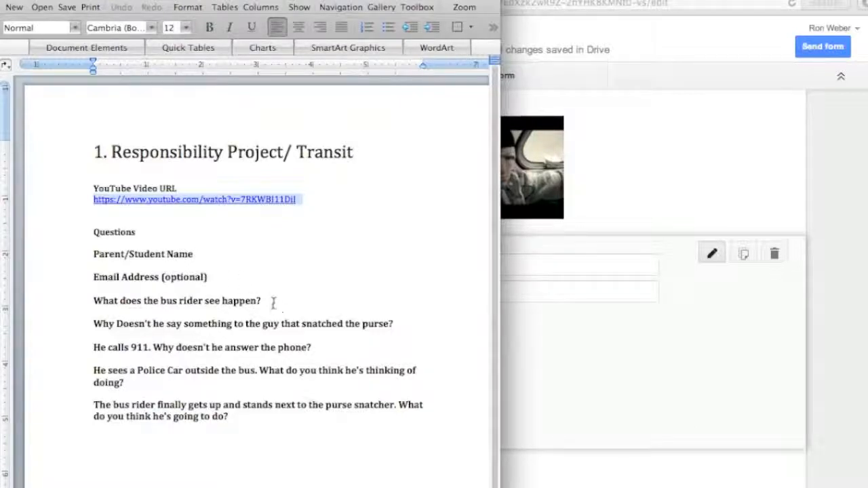
pyautogui.moveTo(262, 301); pyautogui.dragTo(103, 305)
pyautogui.rightClick(103, 304)
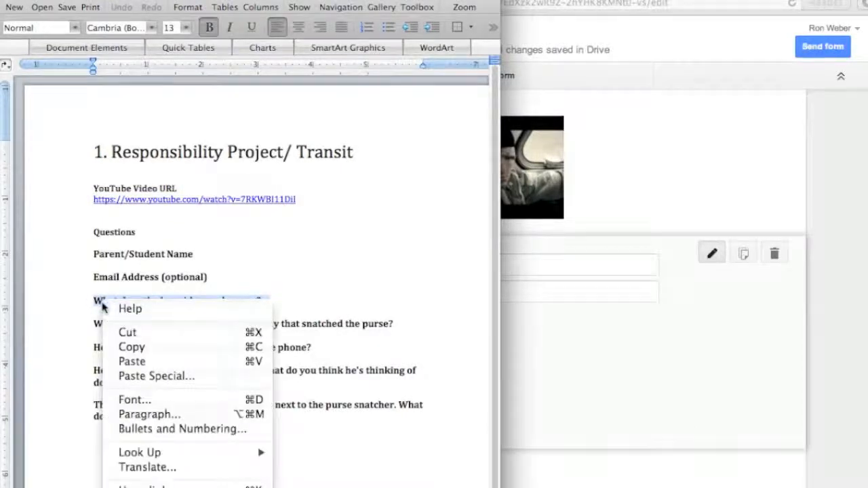
pyautogui.click(182, 346)
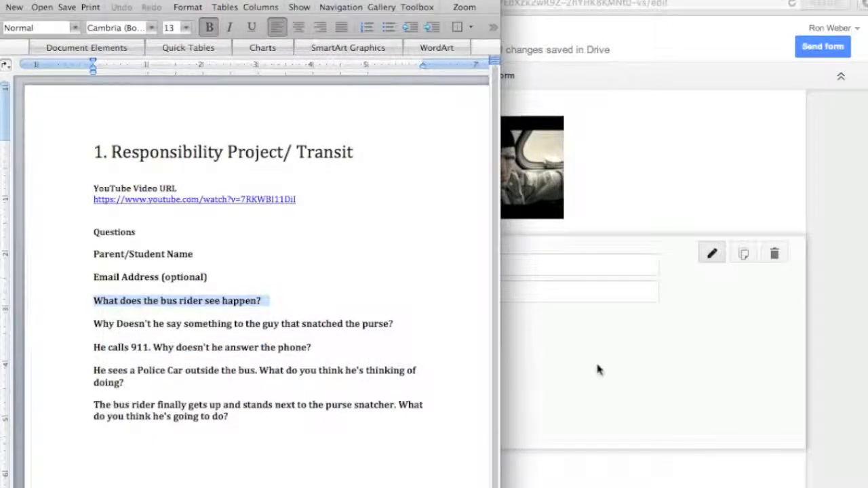
pyautogui.click(598, 366)
pyautogui.click(401, 266)
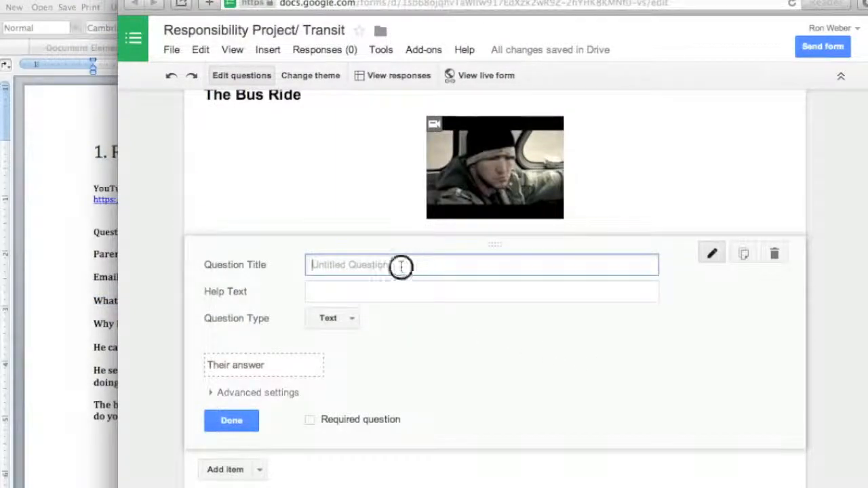
pyautogui.press('super+v')
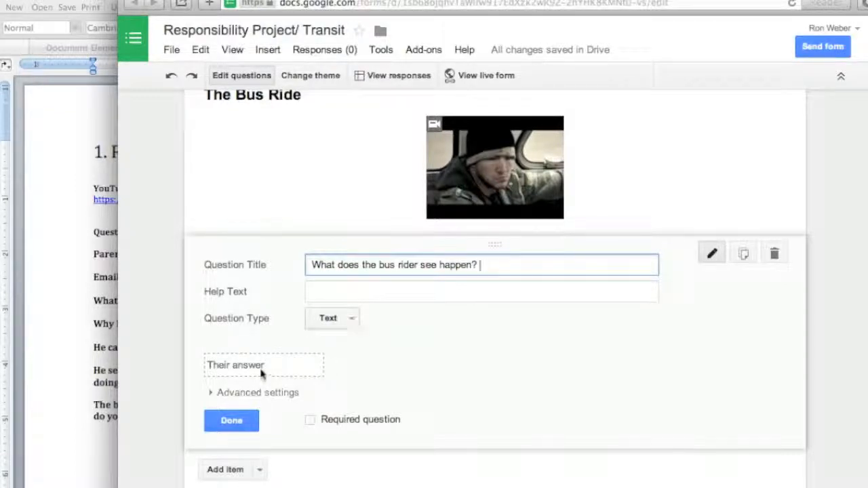
pyautogui.click(309, 422)
pyautogui.click(229, 419)
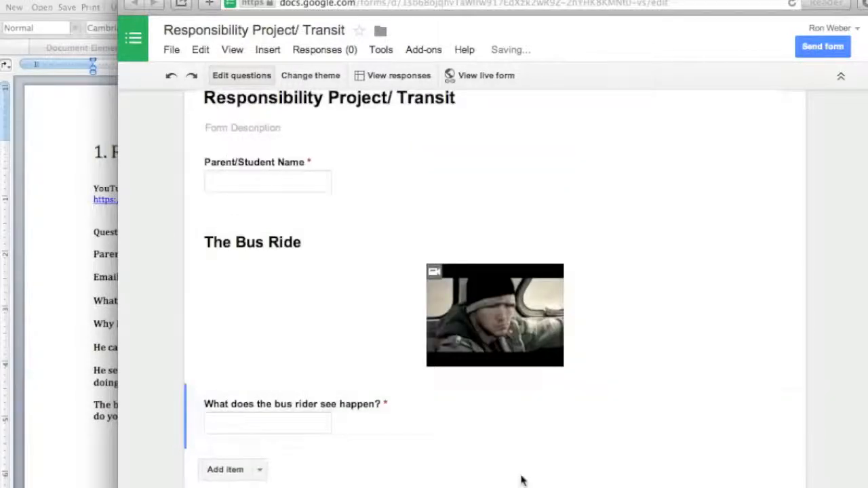
# Step: Add another question titled "Why Doesn't he say something to the guy that snatched the purse?", copied from the Word document
pyautogui.click(259, 470)
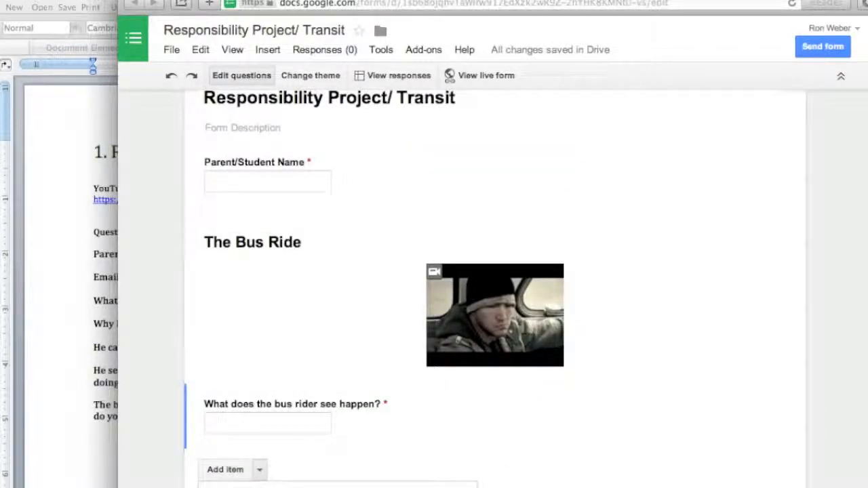
pyautogui.click(231, 486)
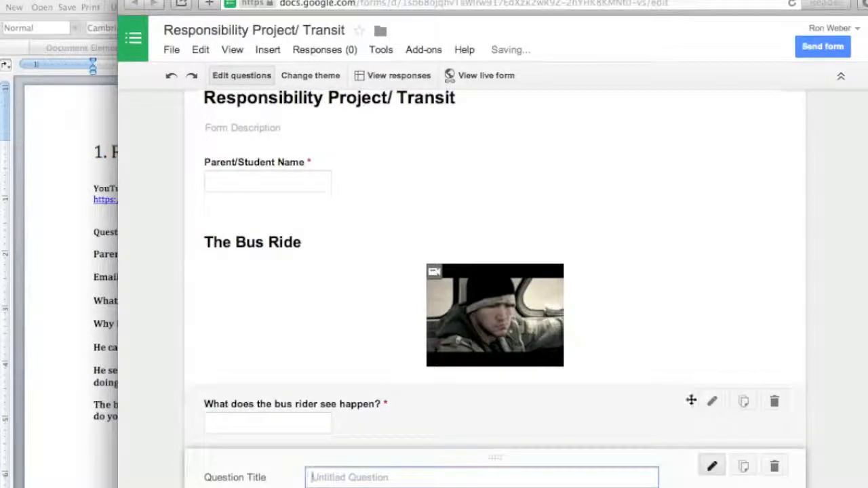
pyautogui.scroll(-2, 690, 400)
pyautogui.scroll(-3, 689, 400)
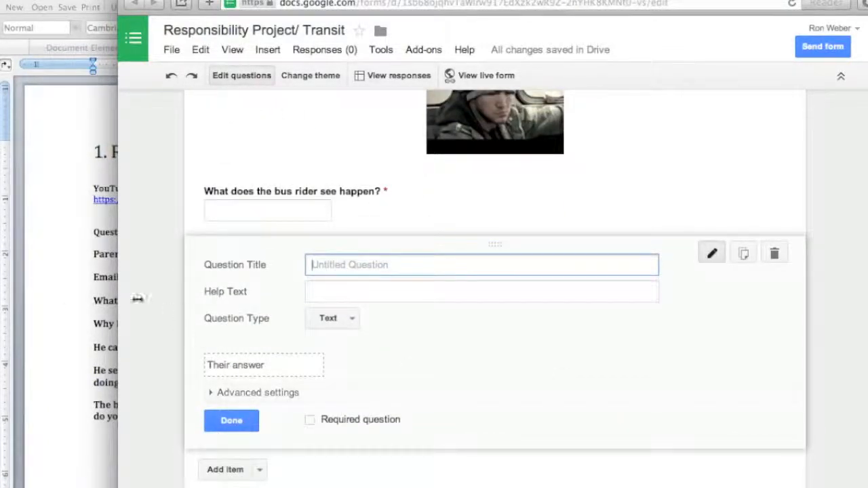
pyautogui.click(60, 300)
pyautogui.moveTo(409, 320); pyautogui.dragTo(101, 327)
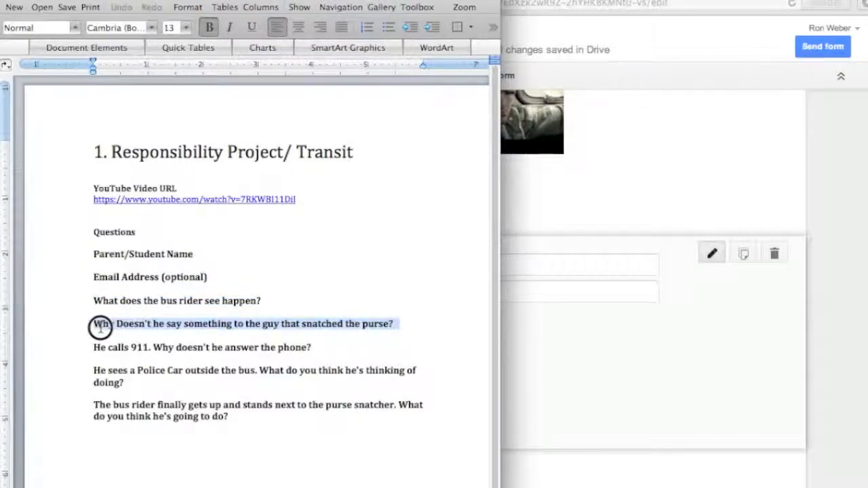
pyautogui.rightClick(167, 330)
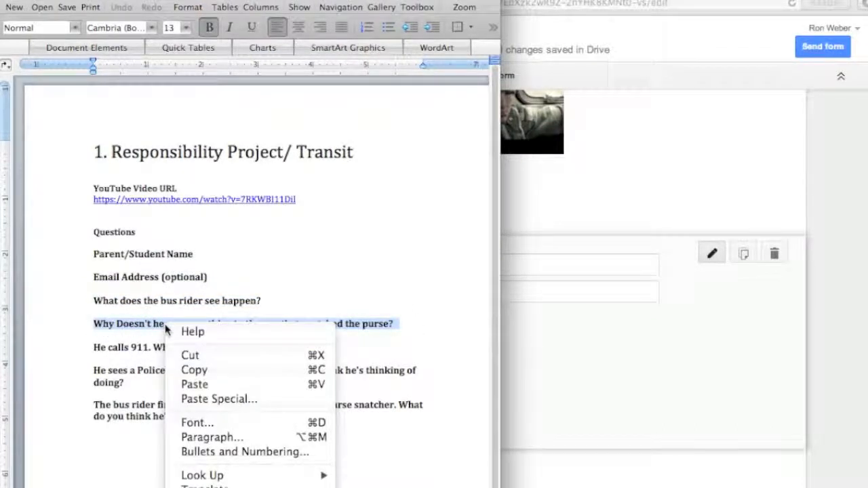
pyautogui.click(197, 370)
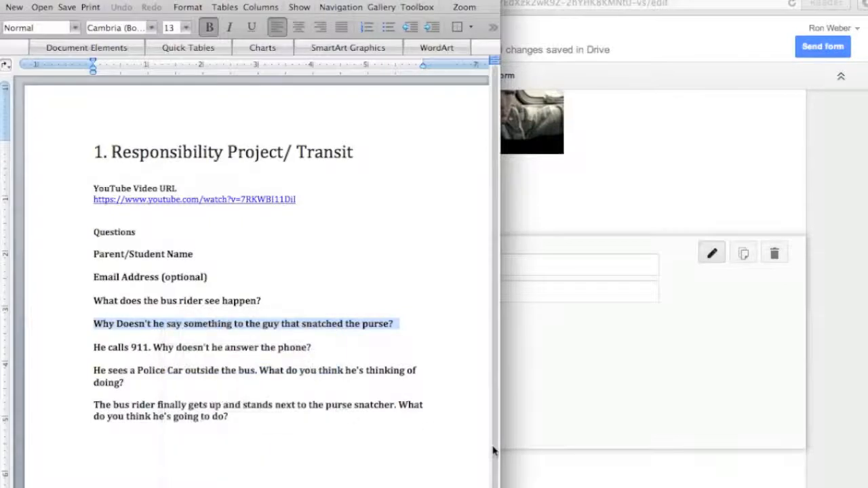
pyautogui.click(747, 384)
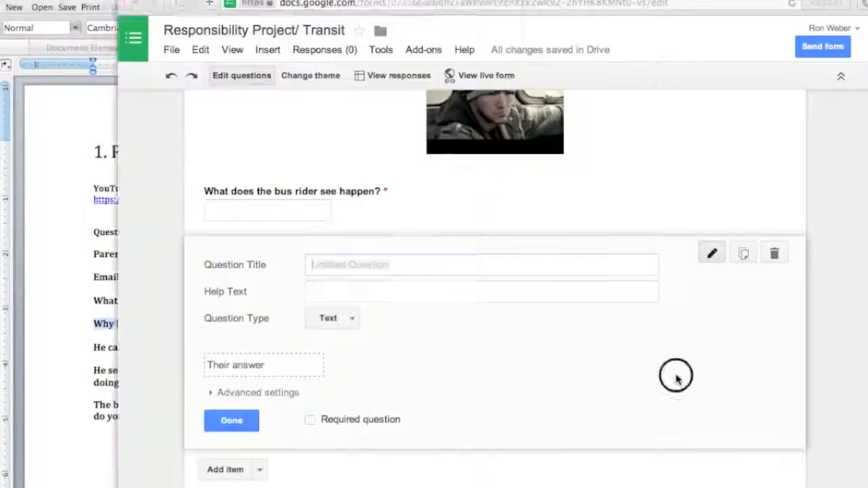
pyautogui.rightClick(391, 267)
pyautogui.click(419, 303)
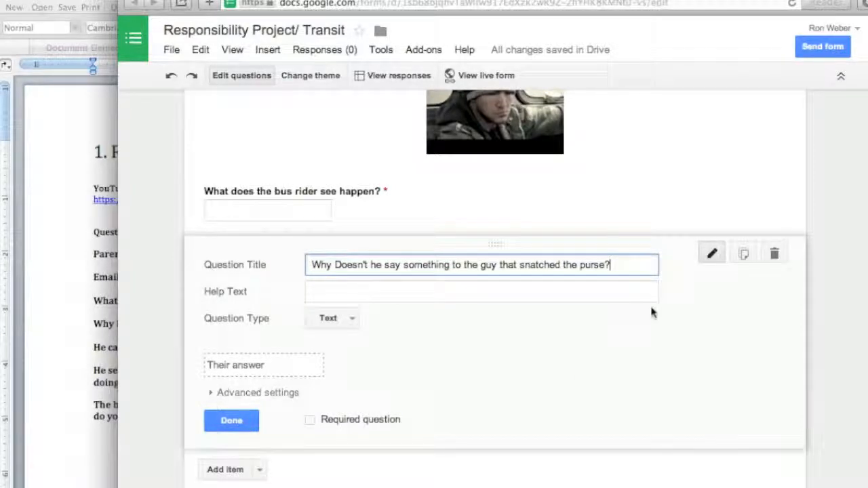
# Step: Make the purse-snatching question a required Paragraph text question and finish editing it
pyautogui.click(352, 323)
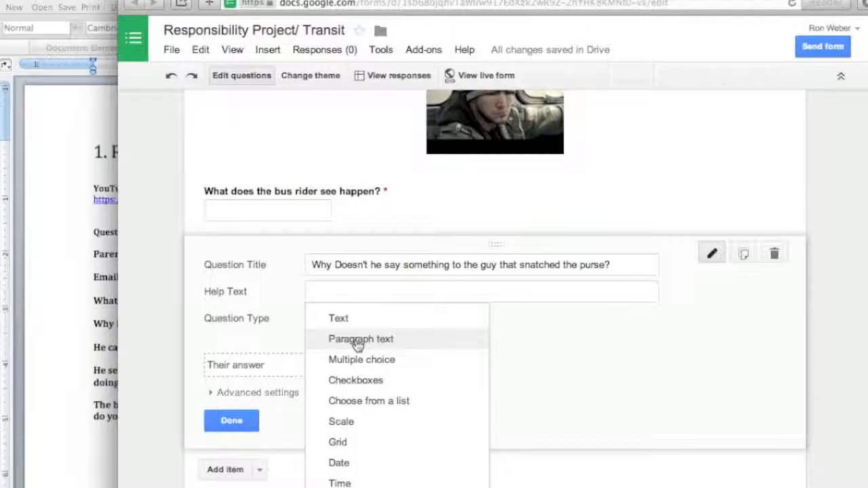
pyautogui.click(359, 342)
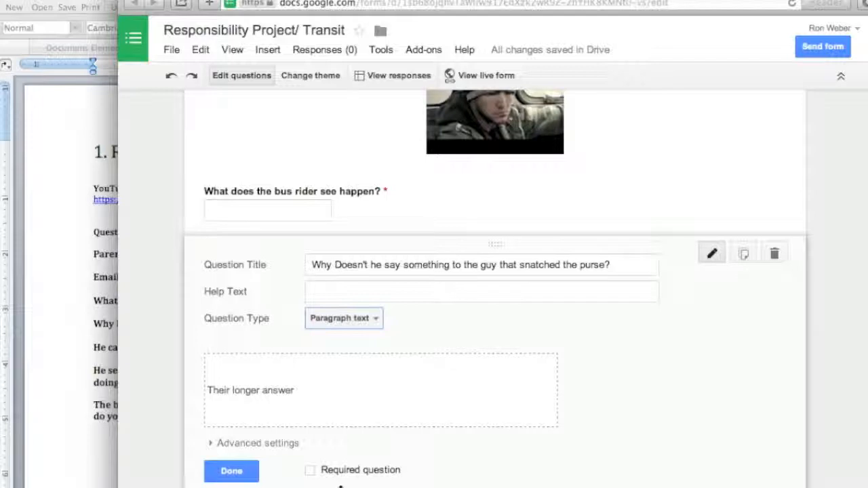
pyautogui.click(310, 471)
pyautogui.click(231, 471)
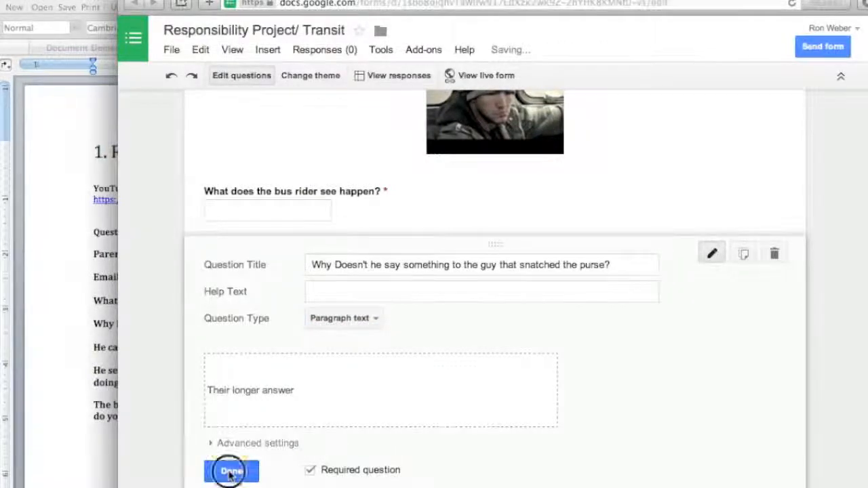
# Step: Add a question below the purse question titled "He calls 911. Why doesn't he answer the phone?", copied from the Word document
pyautogui.click(259, 470)
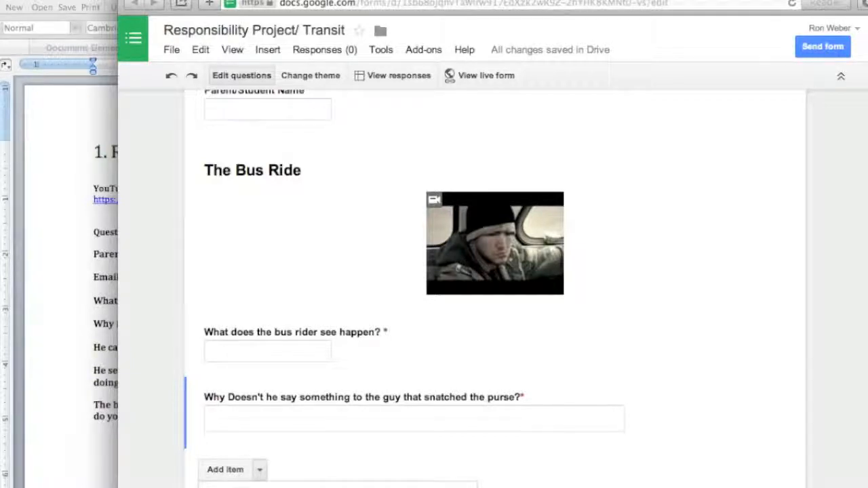
pyautogui.click(238, 486)
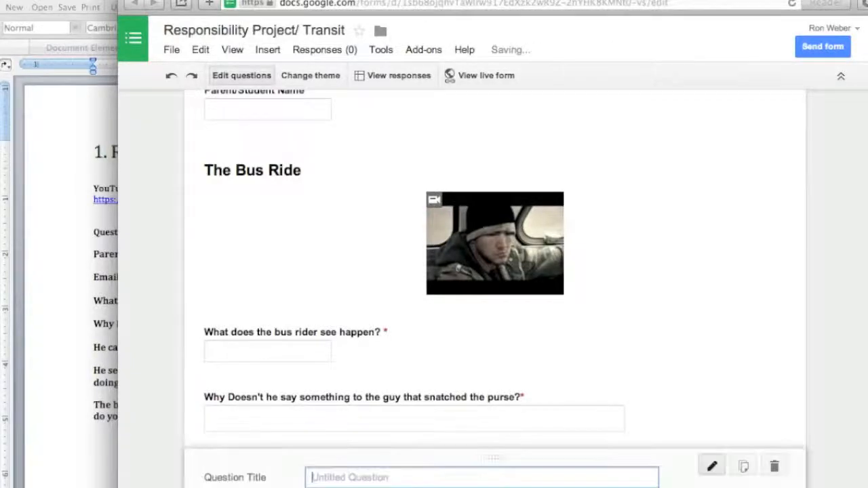
pyautogui.click(61, 324)
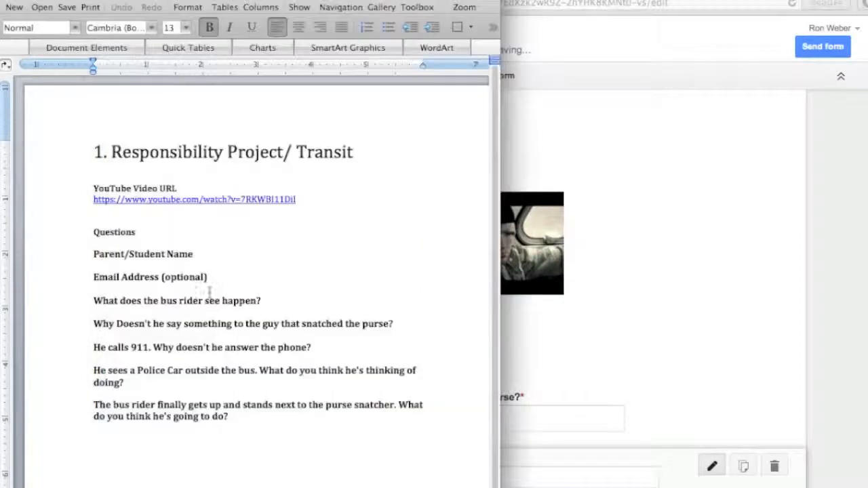
pyautogui.click(217, 354)
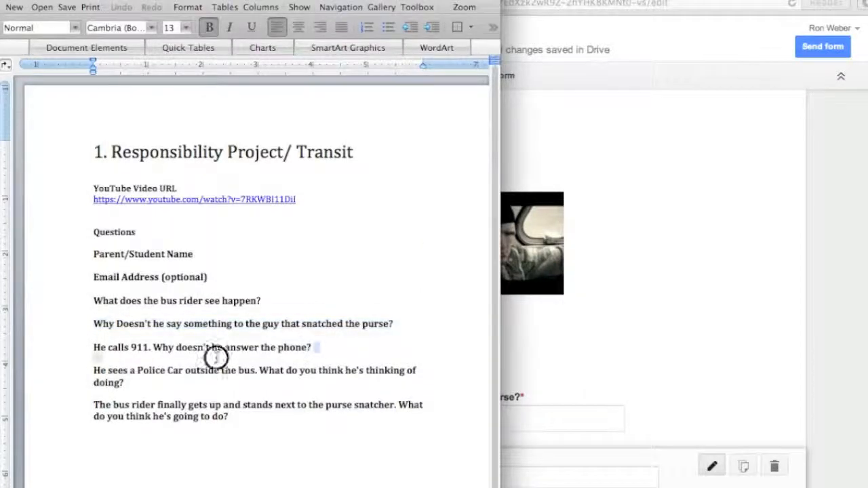
pyautogui.click(91, 353)
pyautogui.rightClick(147, 354)
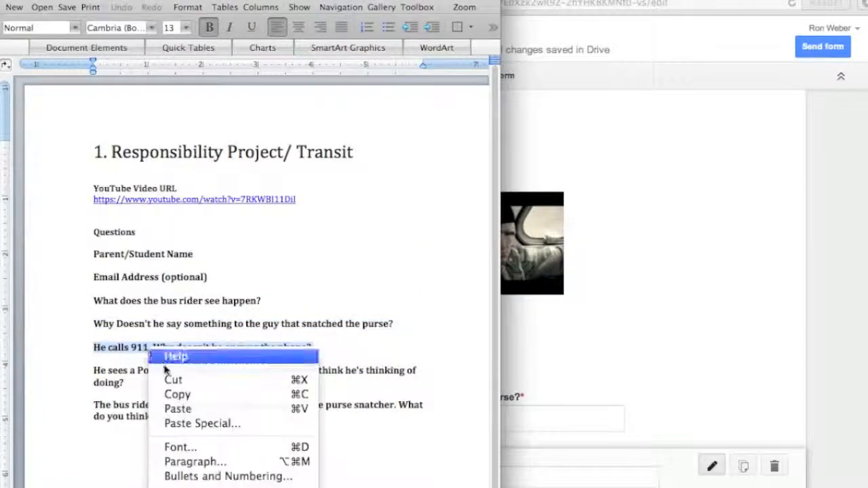
pyautogui.click(175, 396)
pyautogui.click(672, 355)
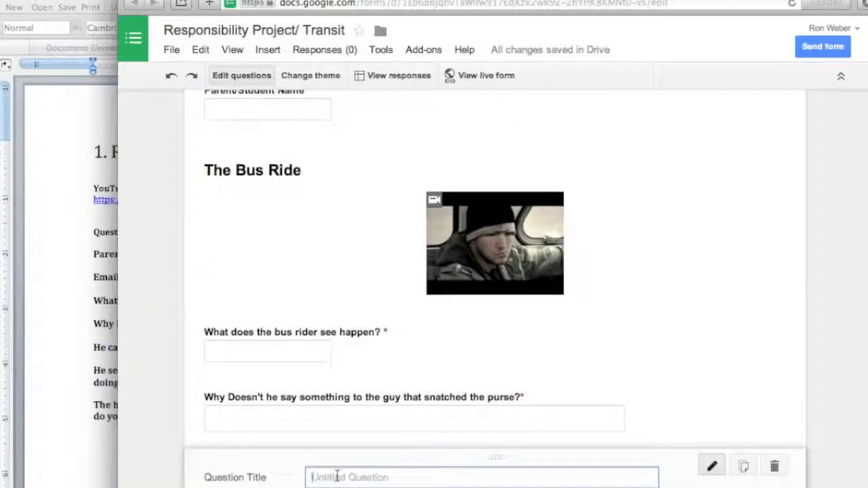
pyautogui.press('super+v')
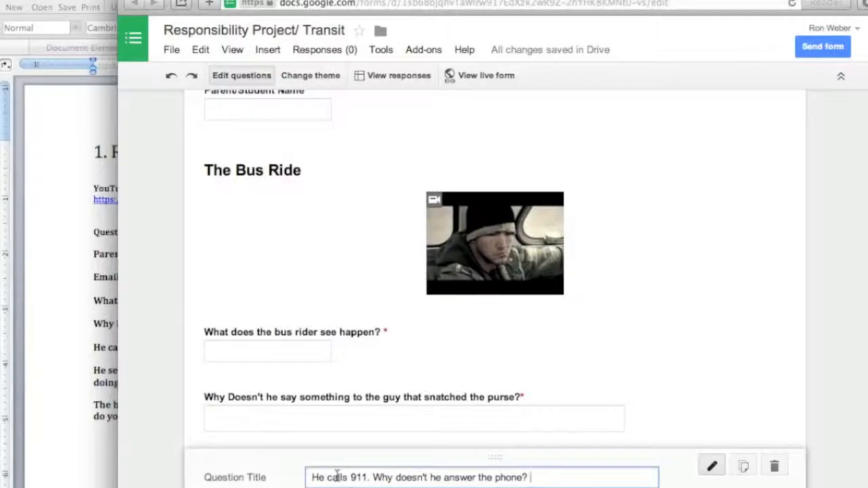
pyautogui.scroll(-3, 656, 441)
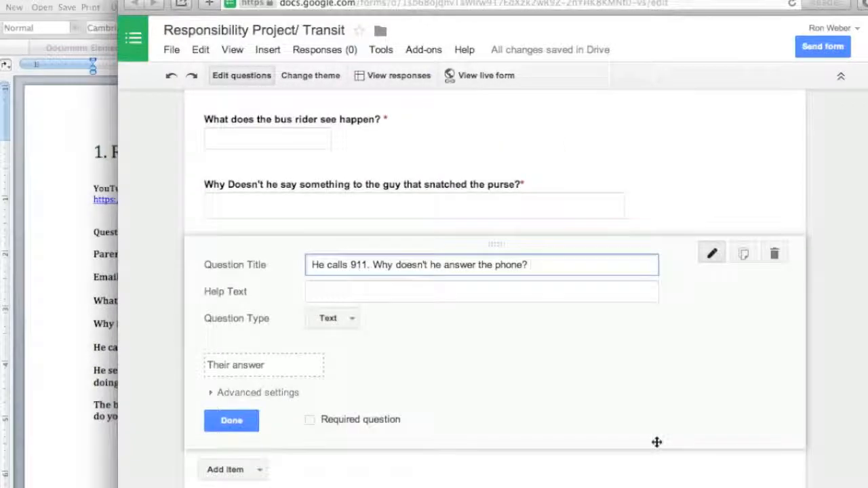
pyautogui.scroll(5, 657, 443)
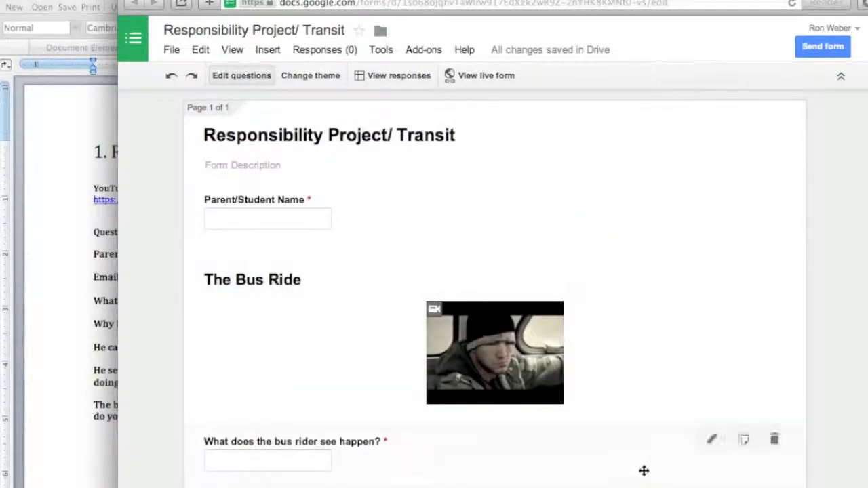
pyautogui.scroll(-2, 645, 471)
pyautogui.scroll(-5, 643, 470)
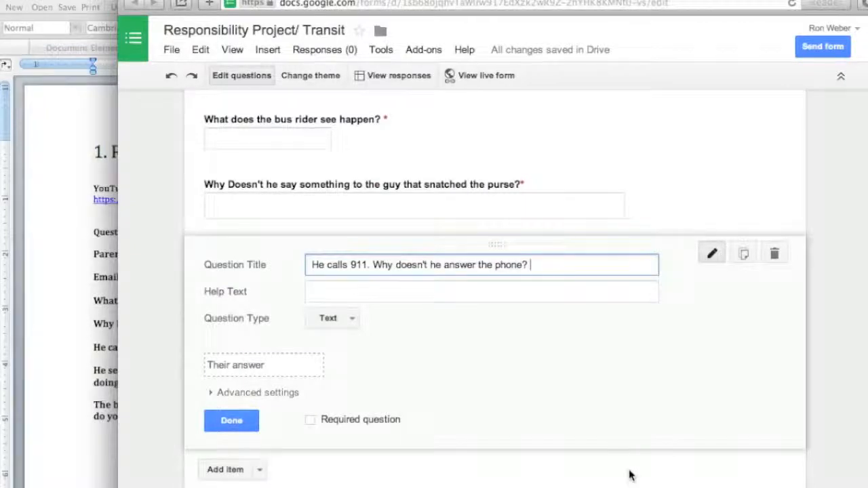
# Step: Make the 911 question a required Paragraph text question and finish editing it
pyautogui.click(353, 317)
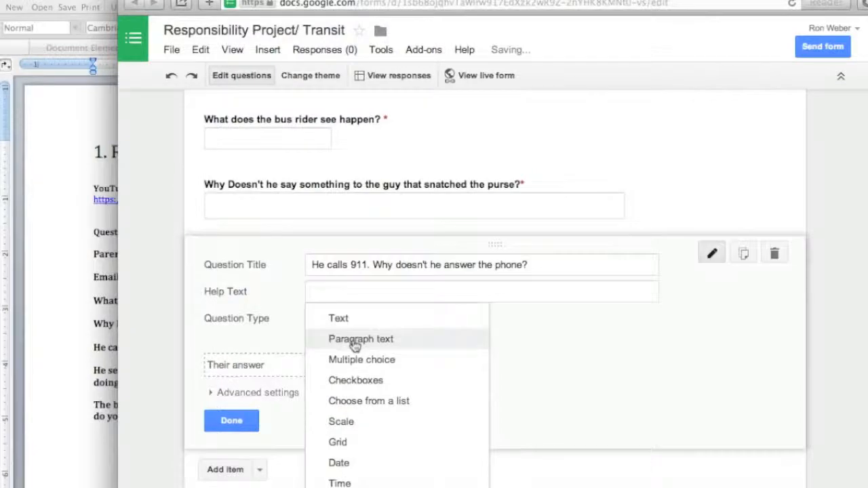
pyautogui.click(358, 338)
pyautogui.click(310, 470)
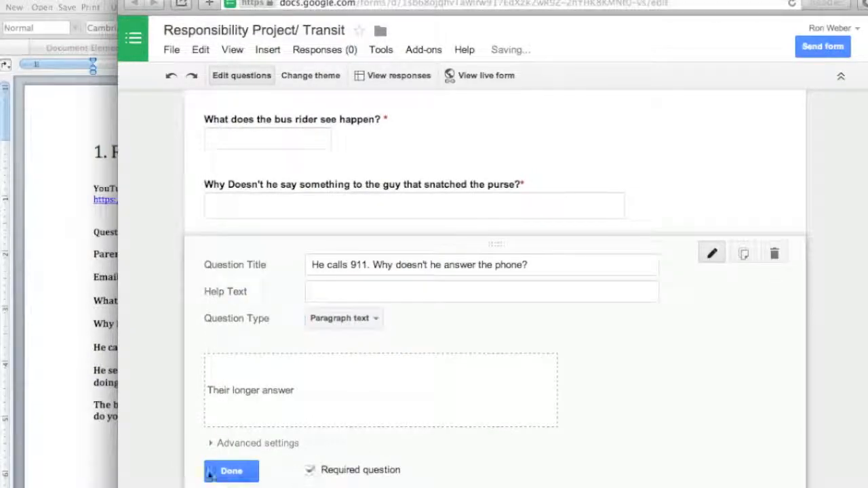
pyautogui.click(227, 471)
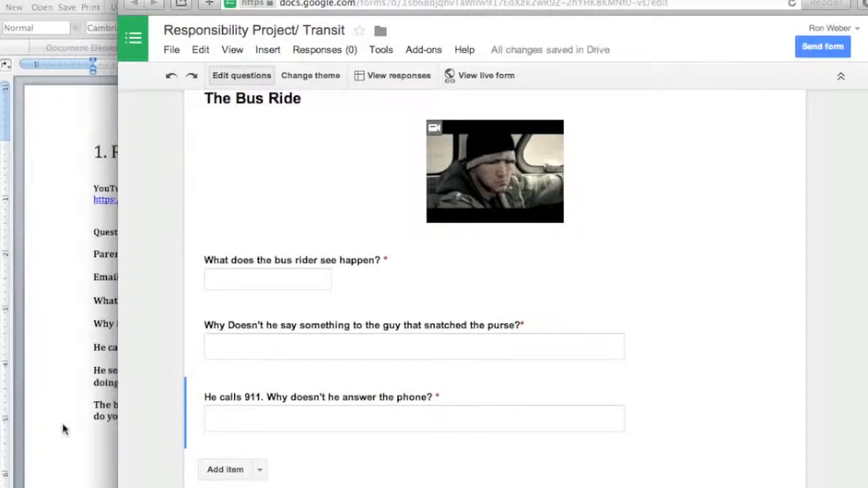
# Step: Add a question titled "He sees a Police Car outside the bus. What do you think he's thinking of doing?", copied from the Word document
pyautogui.click(259, 469)
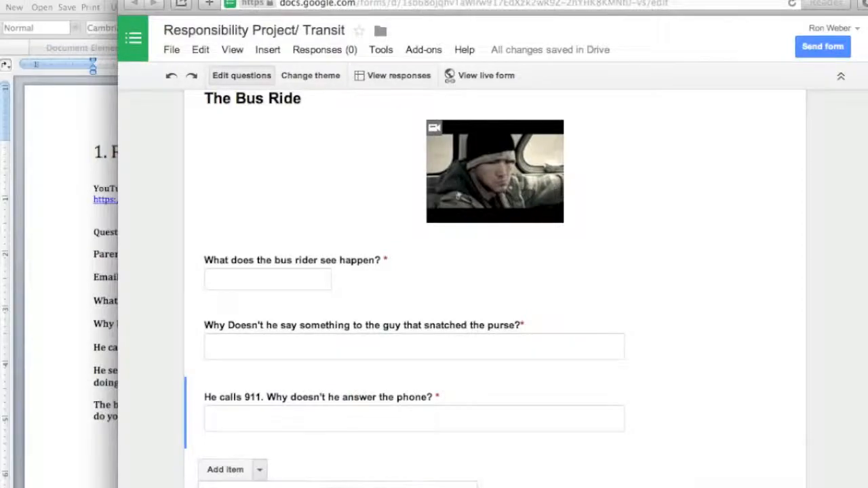
pyautogui.click(234, 487)
pyautogui.click(59, 300)
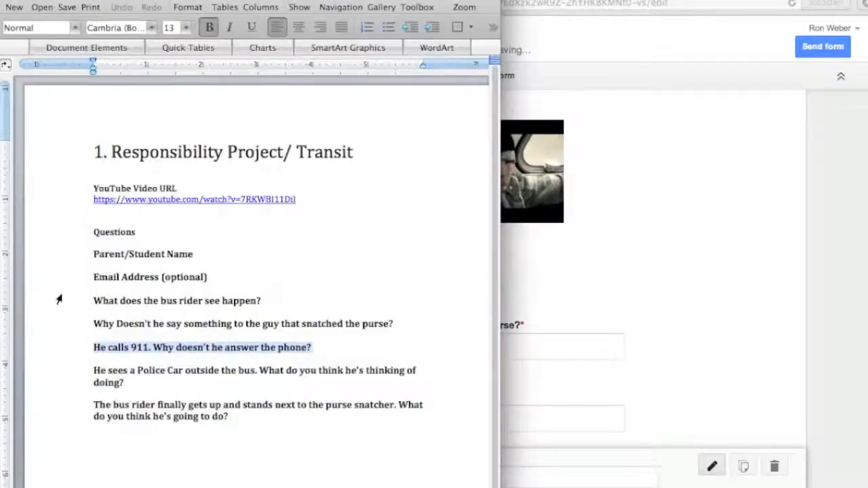
pyautogui.click(110, 375)
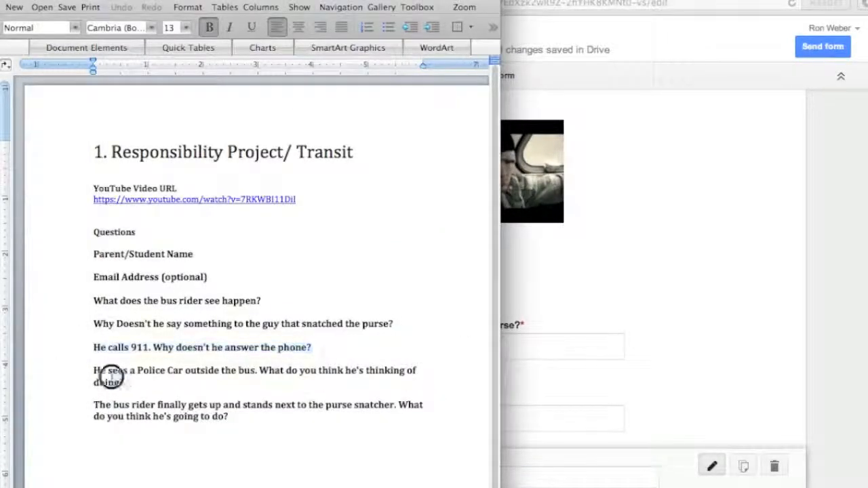
pyautogui.tripleClick(111, 375)
pyautogui.rightClick(108, 377)
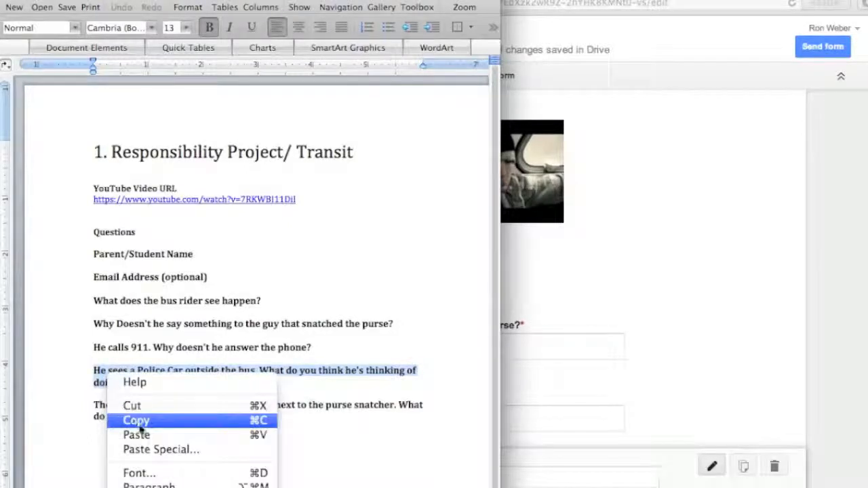
pyautogui.click(139, 421)
pyautogui.click(694, 380)
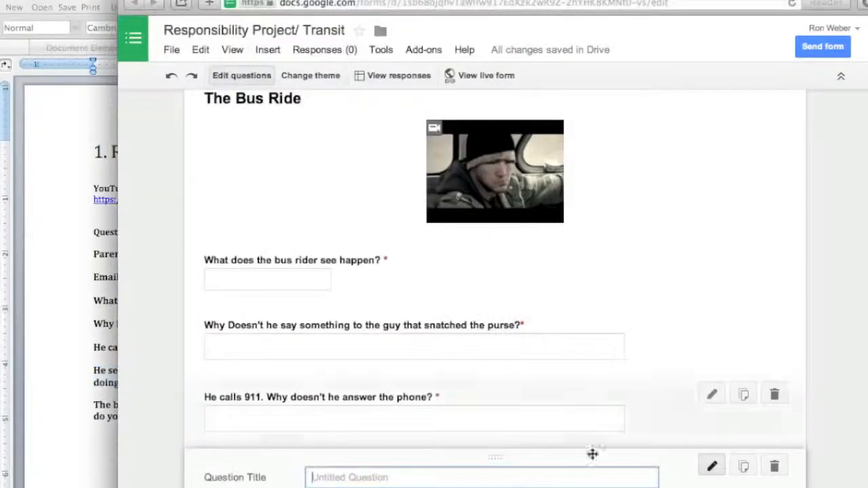
pyautogui.scroll(-3, 733, 375)
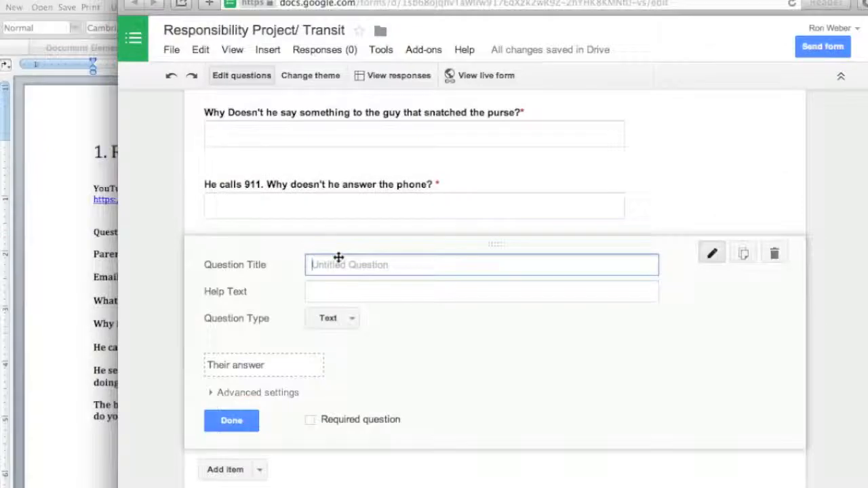
pyautogui.hotkey('ctrl', 'v')
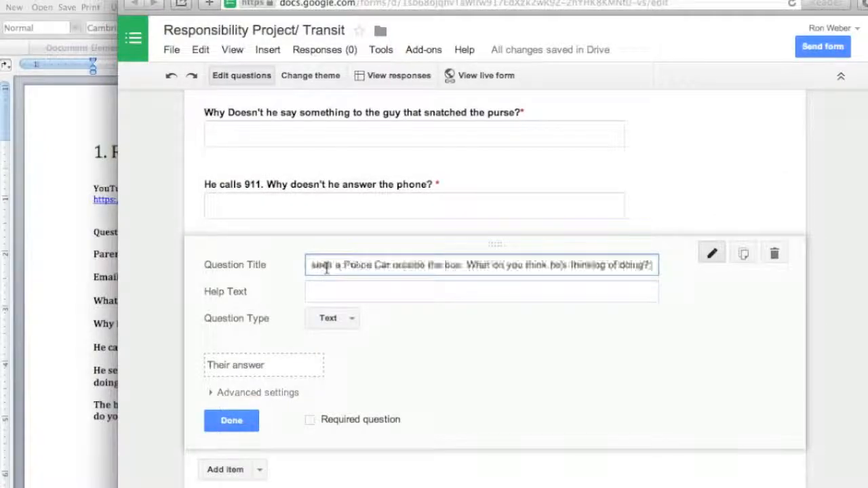
# Step: Make the Police Car question a required Paragraph text question and finish editing it
pyautogui.click(350, 322)
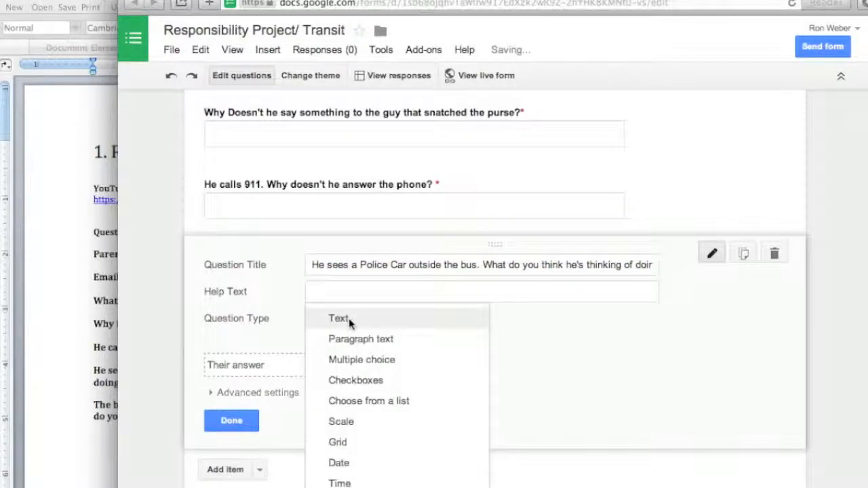
pyautogui.click(349, 335)
pyautogui.click(310, 470)
pyautogui.click(227, 471)
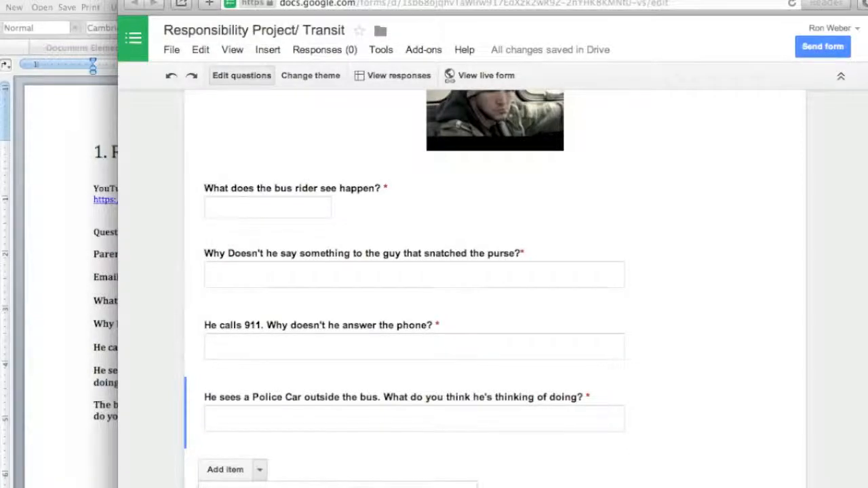
# Step: Add a question titled "The bus rider finally gets up and stands next to the purse snatcher. What do you think he's going to do?", copied from Word
pyautogui.click(258, 474)
pyautogui.click(84, 462)
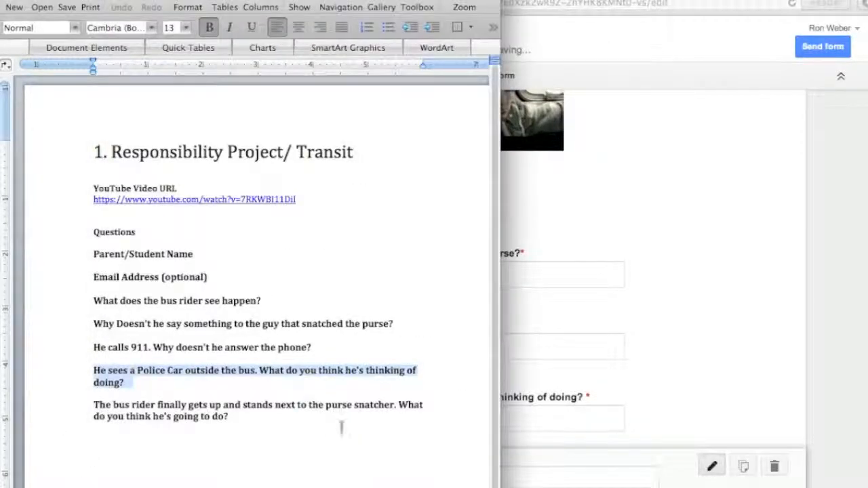
pyautogui.moveTo(238, 417); pyautogui.dragTo(110, 405)
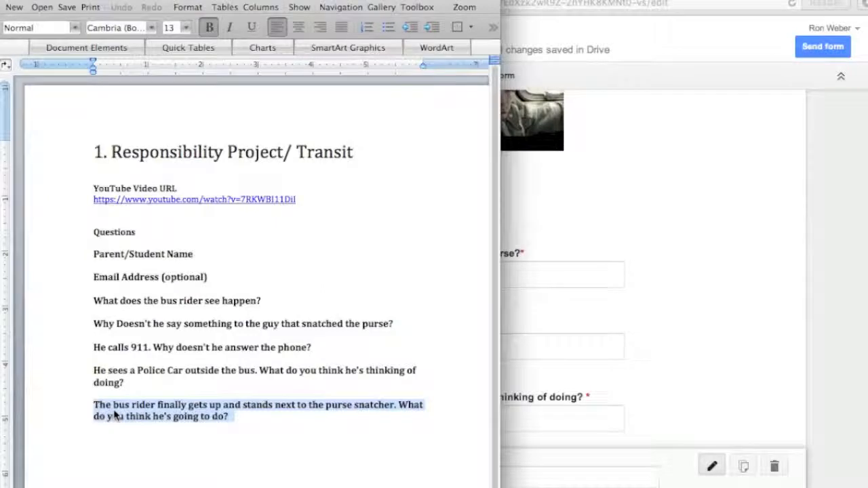
pyautogui.rightClick(114, 413)
pyautogui.click(155, 456)
pyautogui.click(574, 479)
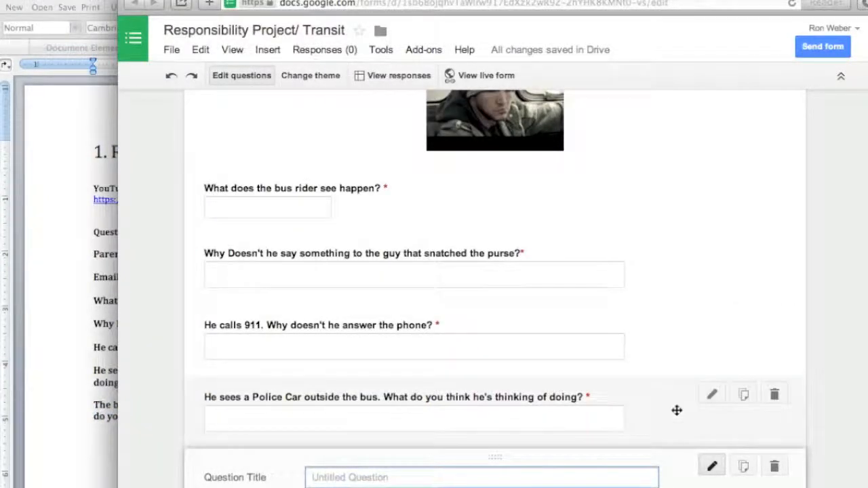
pyautogui.scroll(-3, 676, 410)
pyautogui.rightClick(344, 266)
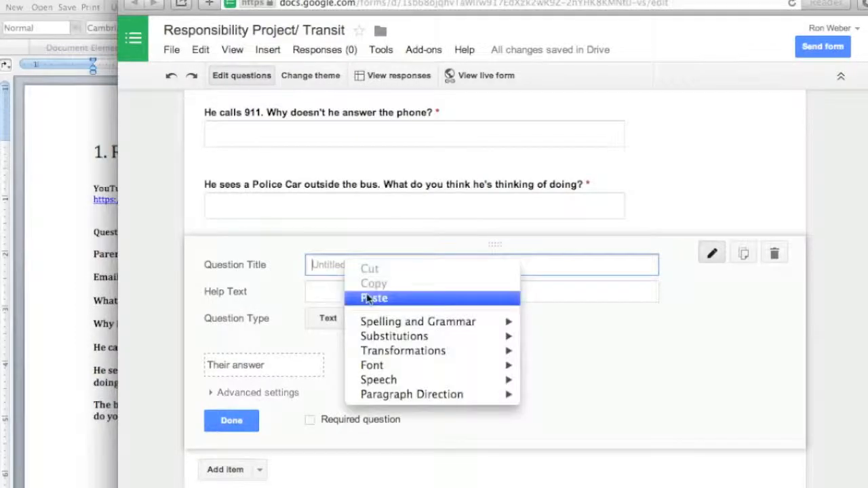
pyautogui.click(388, 299)
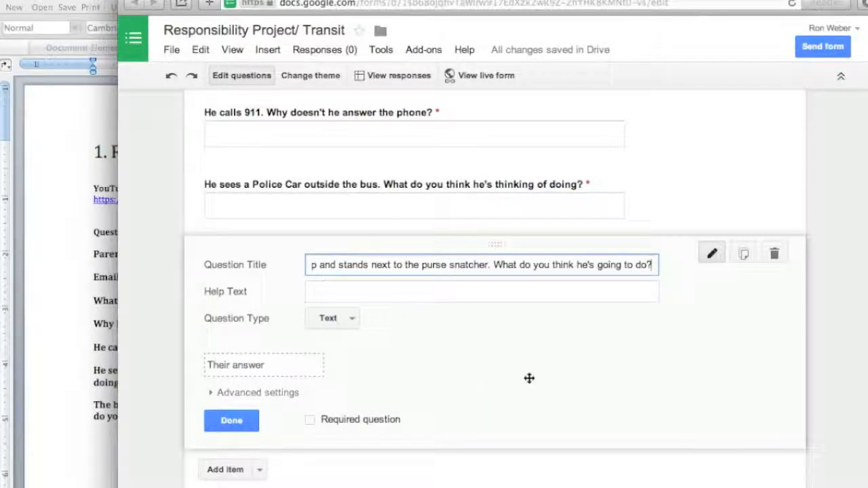
# Step: Make the question about the bus rider standing up a required Paragraph text question and finish editing it
pyautogui.click(352, 318)
pyautogui.click(384, 338)
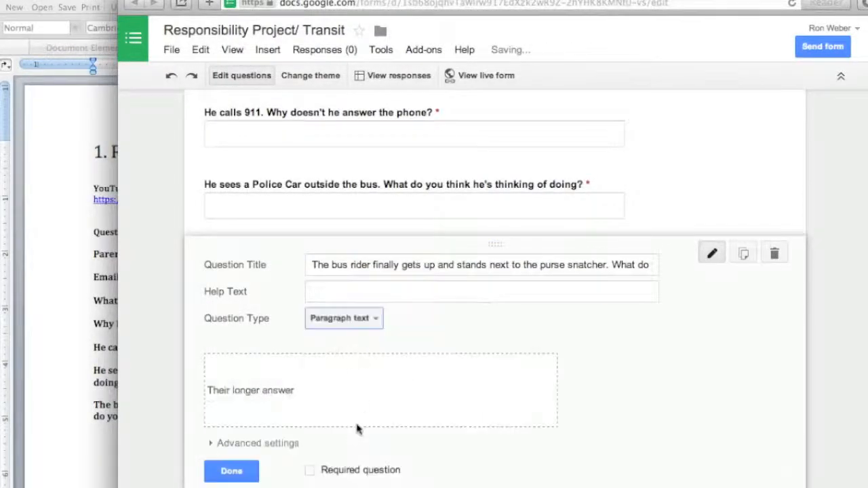
pyautogui.click(310, 470)
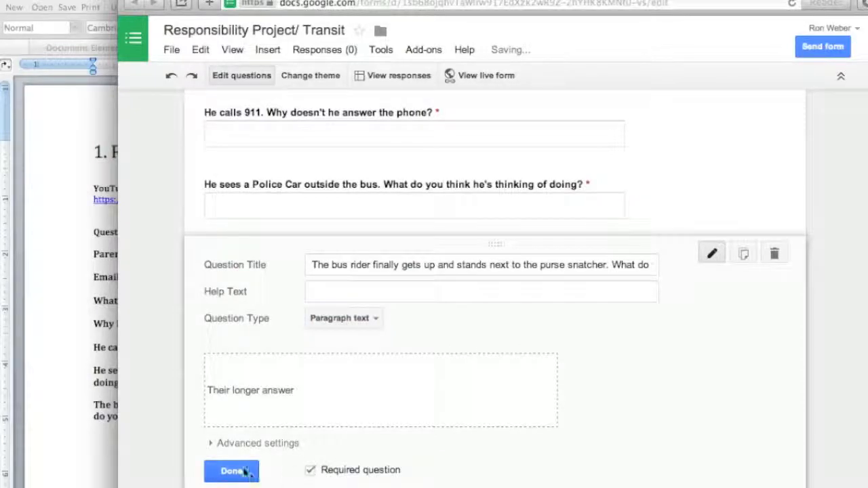
pyautogui.click(562, 485)
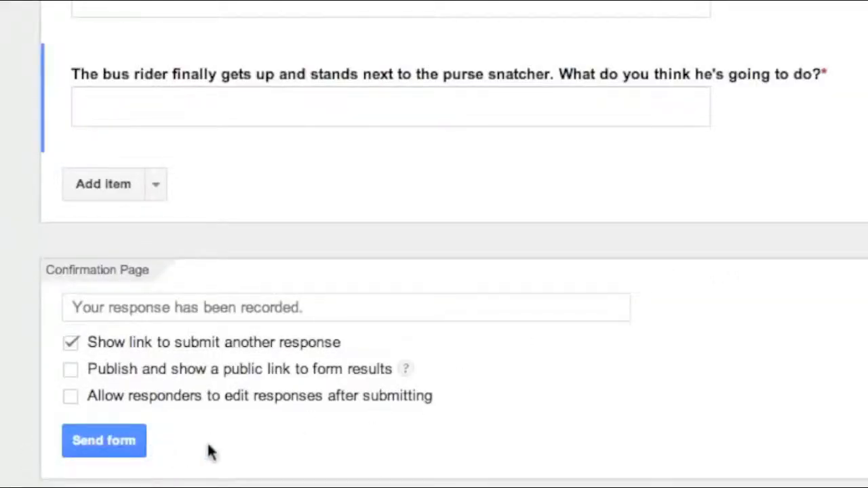
# Step: Turn off the "Show link to submit another response" option for the form's confirmation page
pyautogui.click(70, 342)
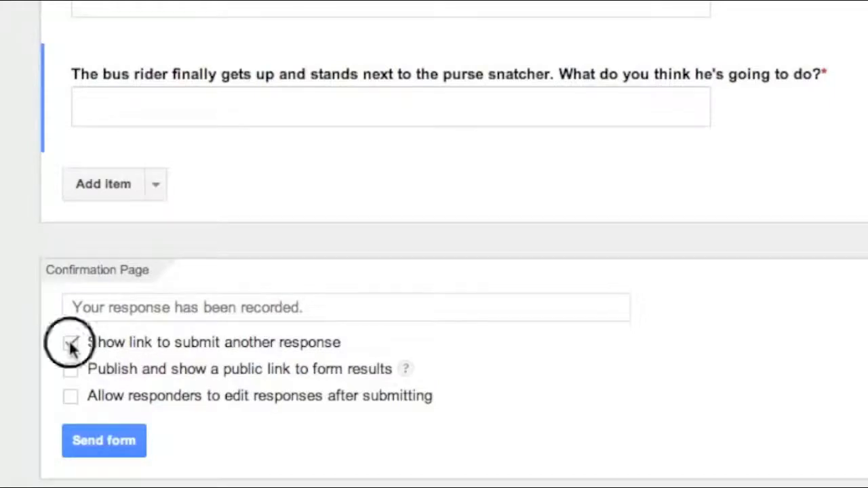
pyautogui.click(70, 343)
pyautogui.click(70, 343)
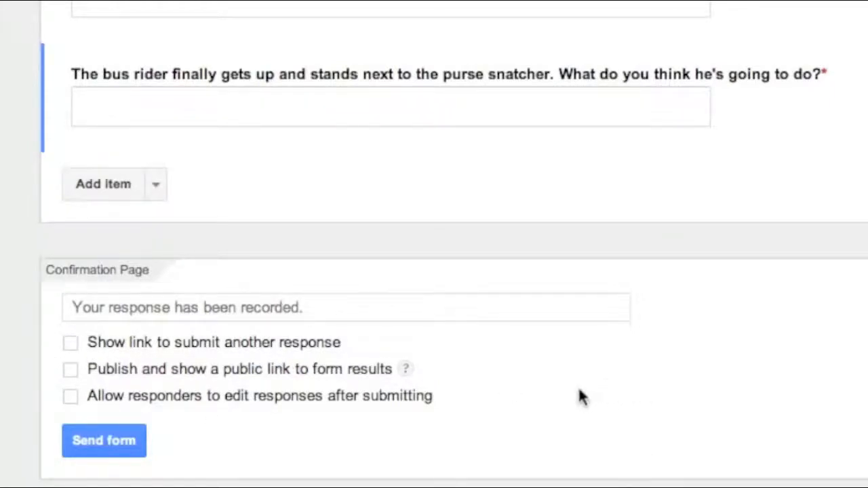
# Step: Open the form's sending options, select the full link to share, and close the dialog
pyautogui.click(118, 441)
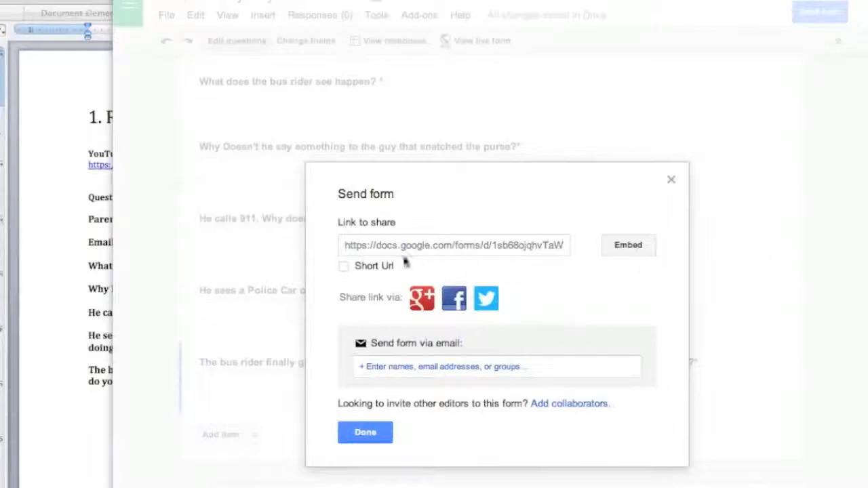
pyautogui.click(342, 248)
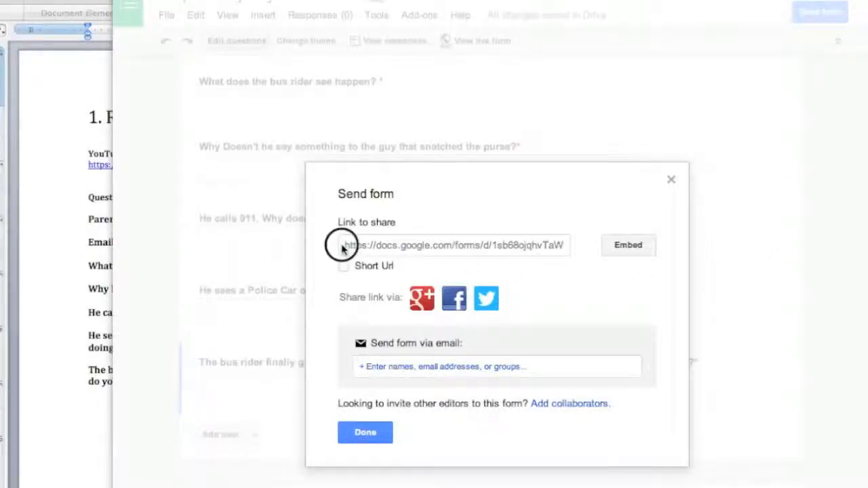
pyautogui.click(343, 247)
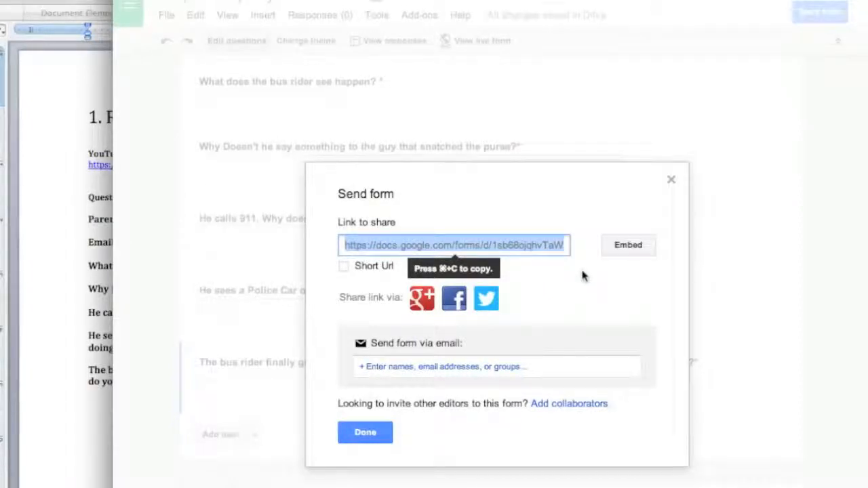
pyautogui.click(584, 276)
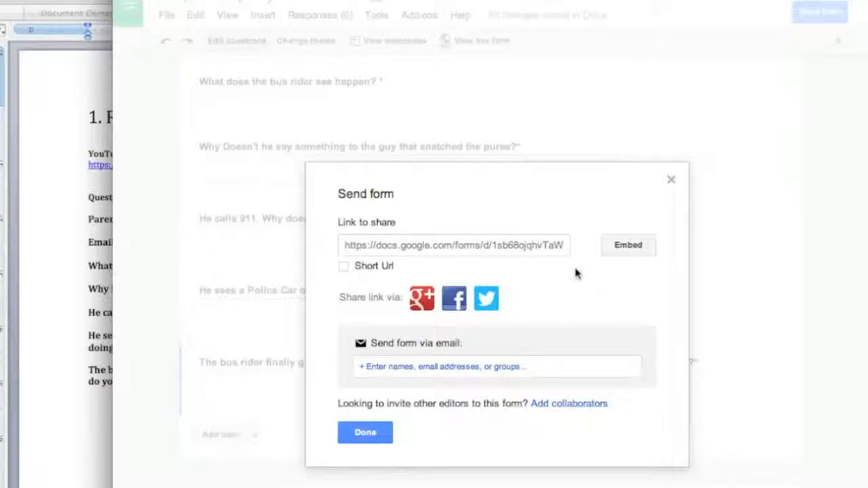
pyautogui.click(366, 438)
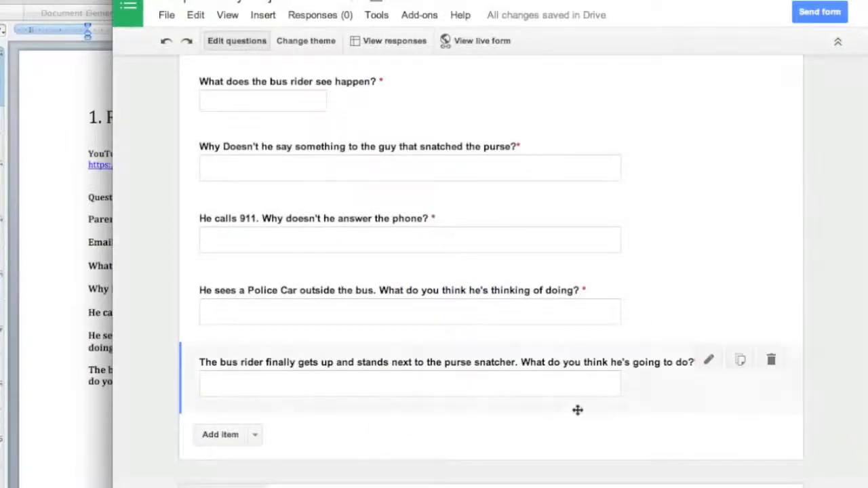
# Step: Open Google Drive from the form editor and sign out of the Google account
pyautogui.click(136, 12)
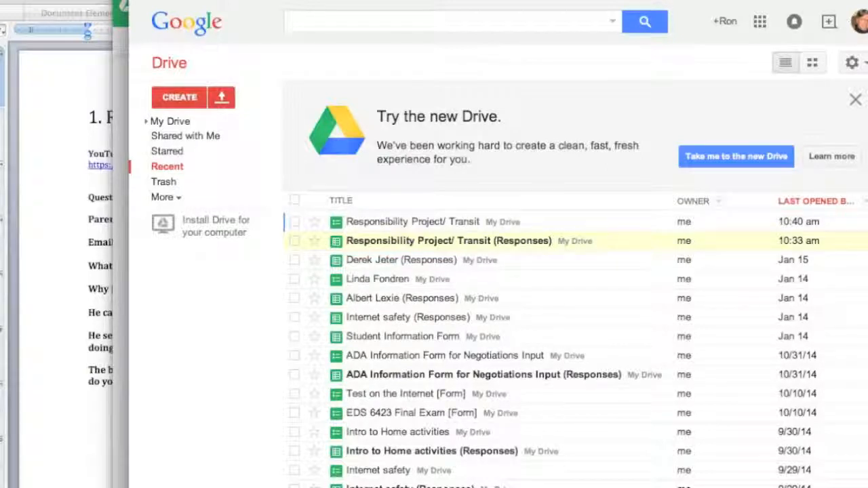
pyautogui.click(858, 23)
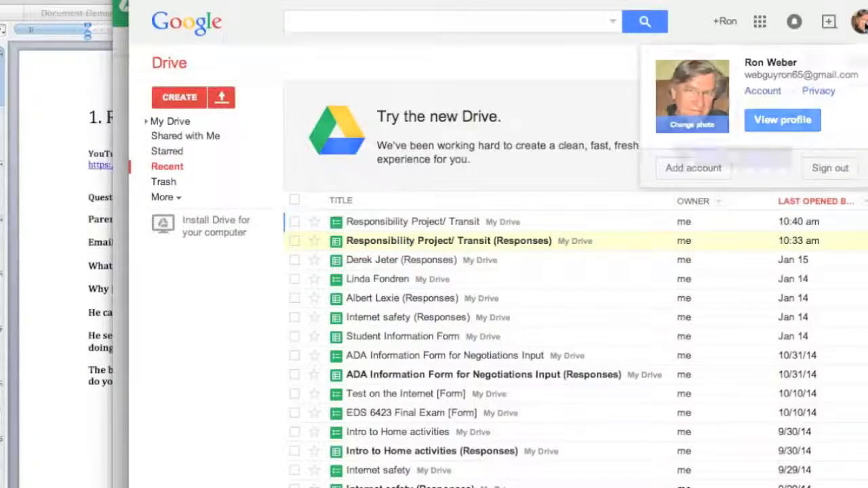
pyautogui.click(830, 168)
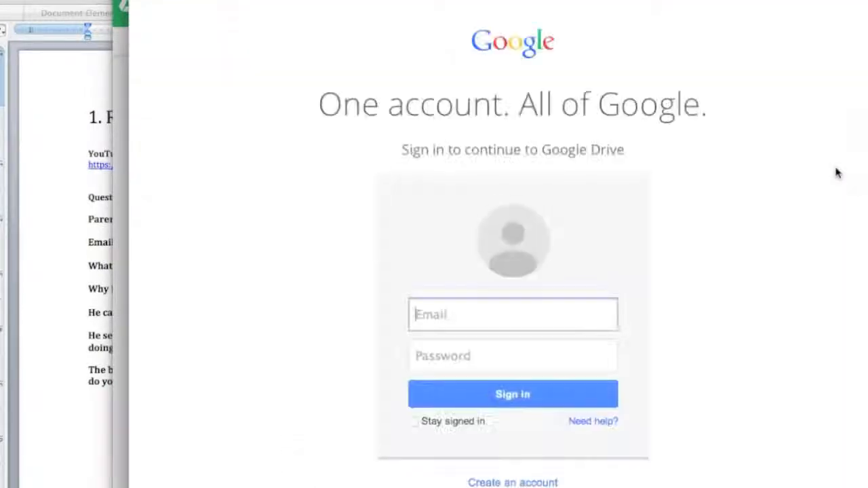